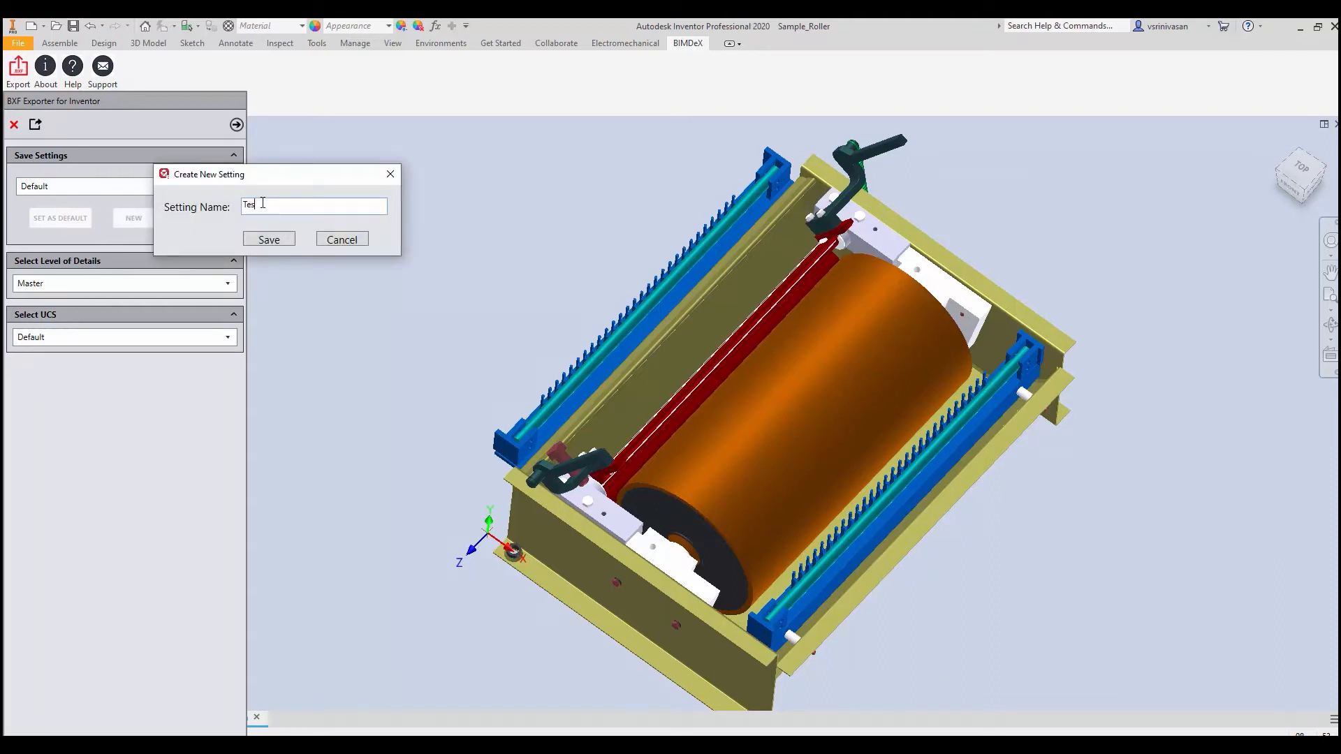
- Create a new export setting named TestDemo
text(TestDemo)
drag(287, 205, 214, 209)
click(256, 241)
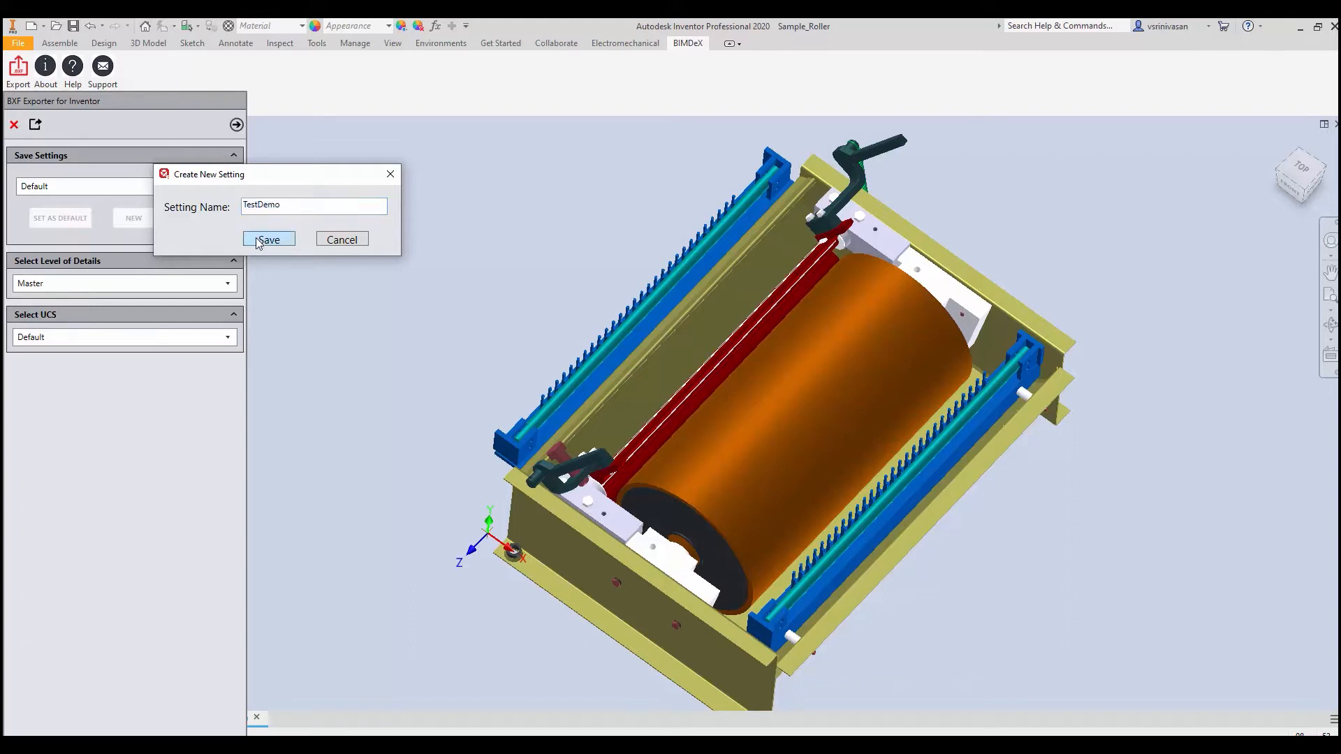
- Set the export's level of detail to LevelofDetail1 and its coordinate system to UCS2
click(101, 283)
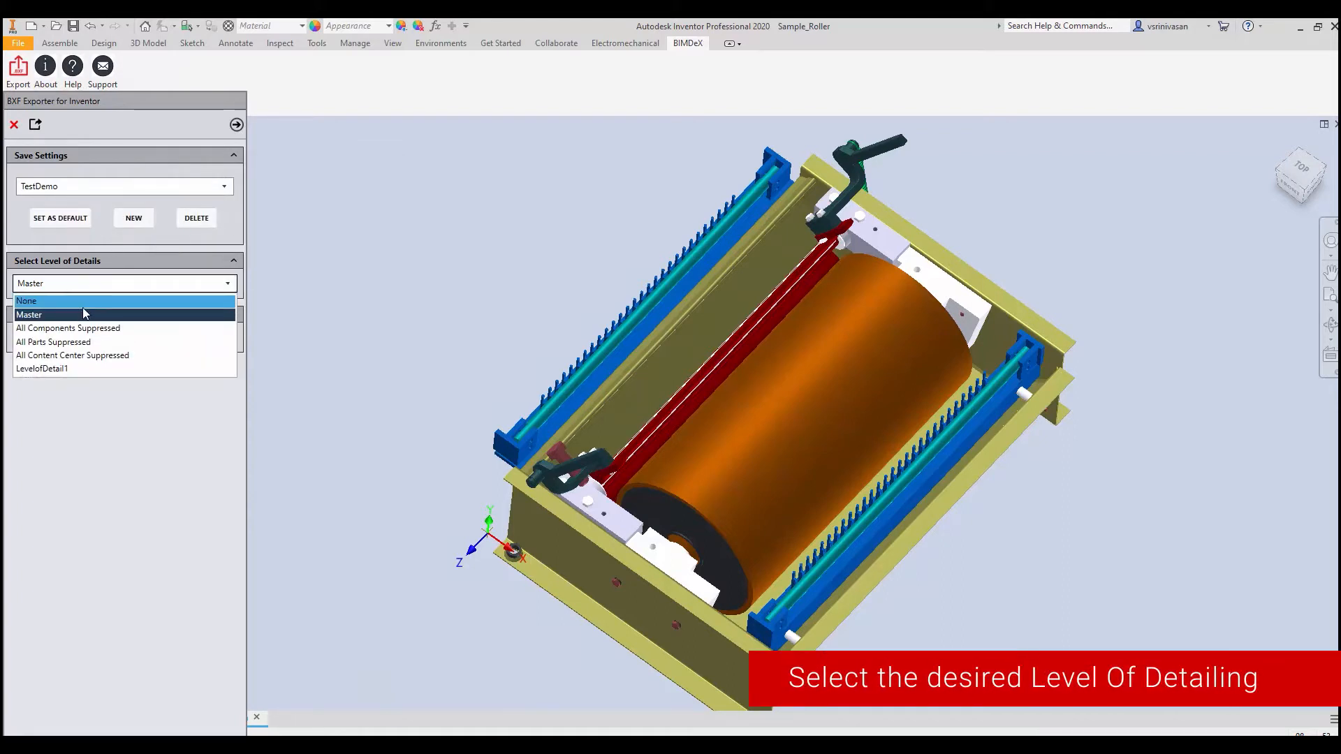
click(74, 366)
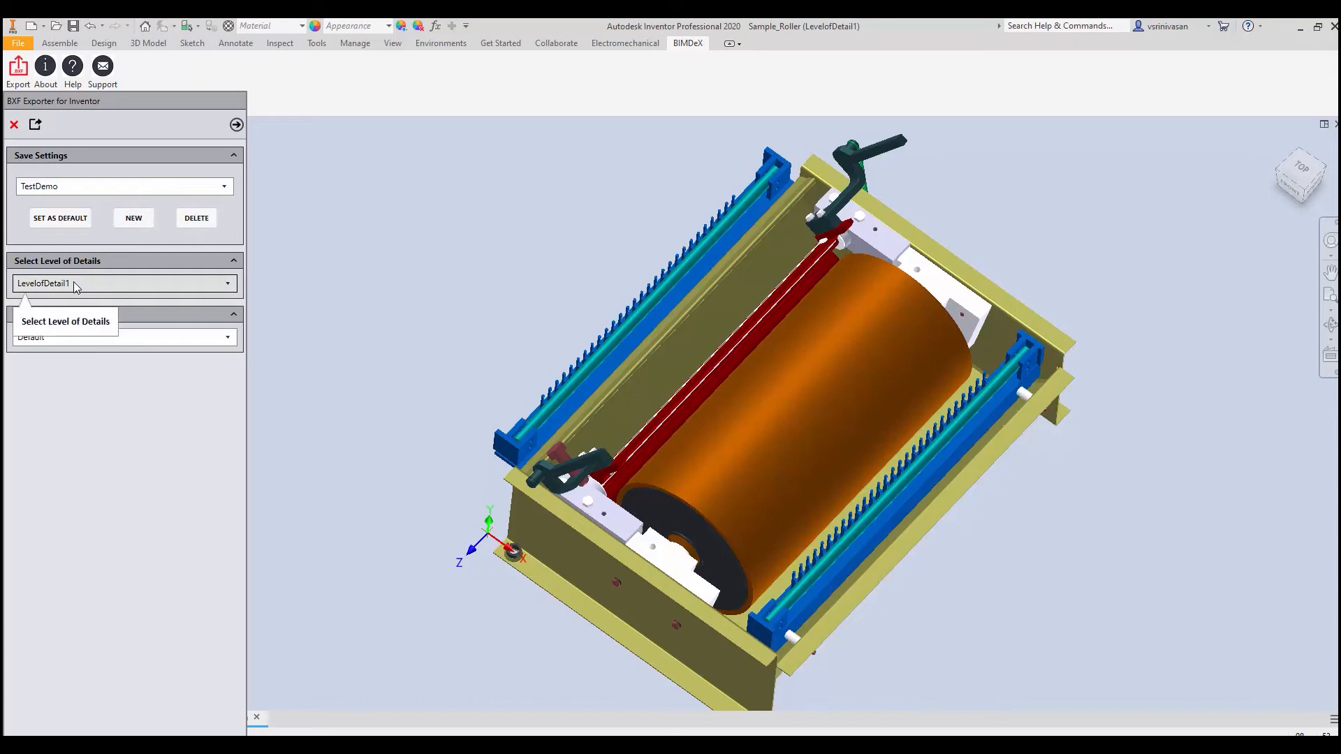
click(86, 334)
click(74, 369)
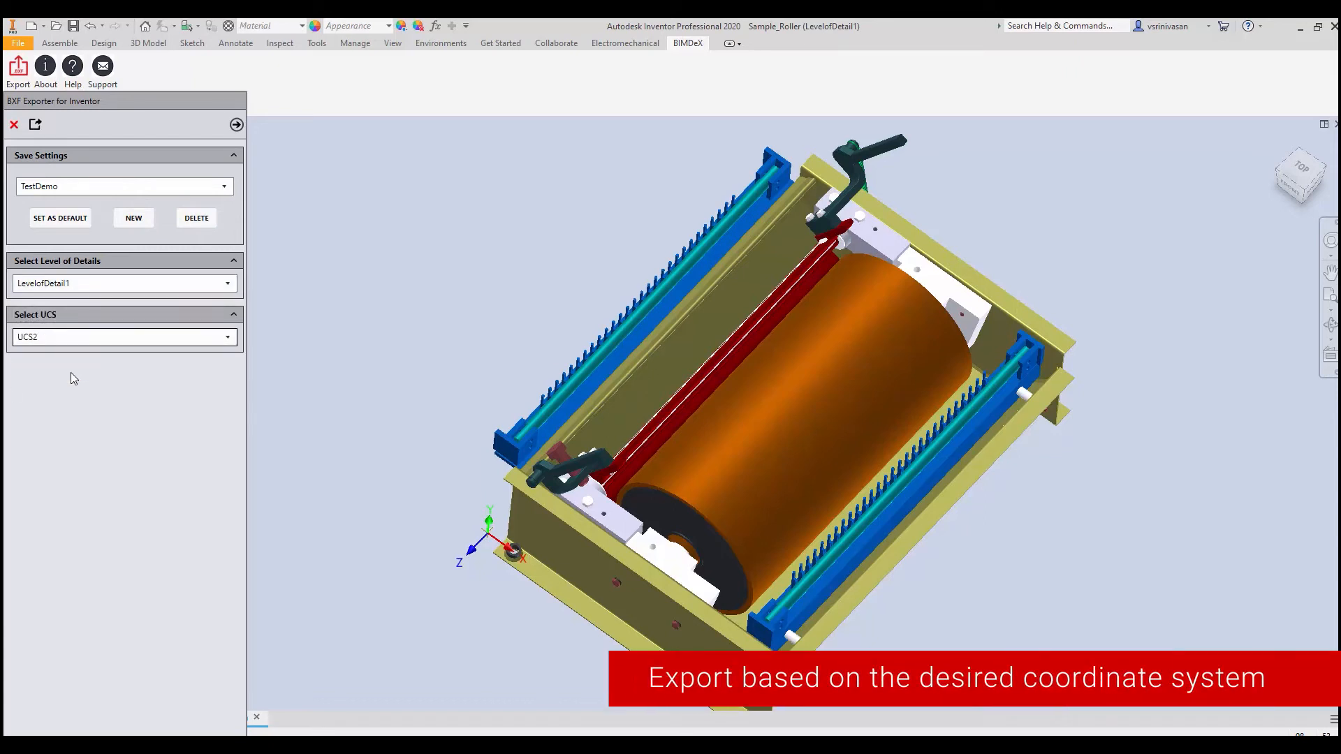
- Enable removing parts by volume and by quantity, and turn on feature removal with all holes ignored
click(236, 125)
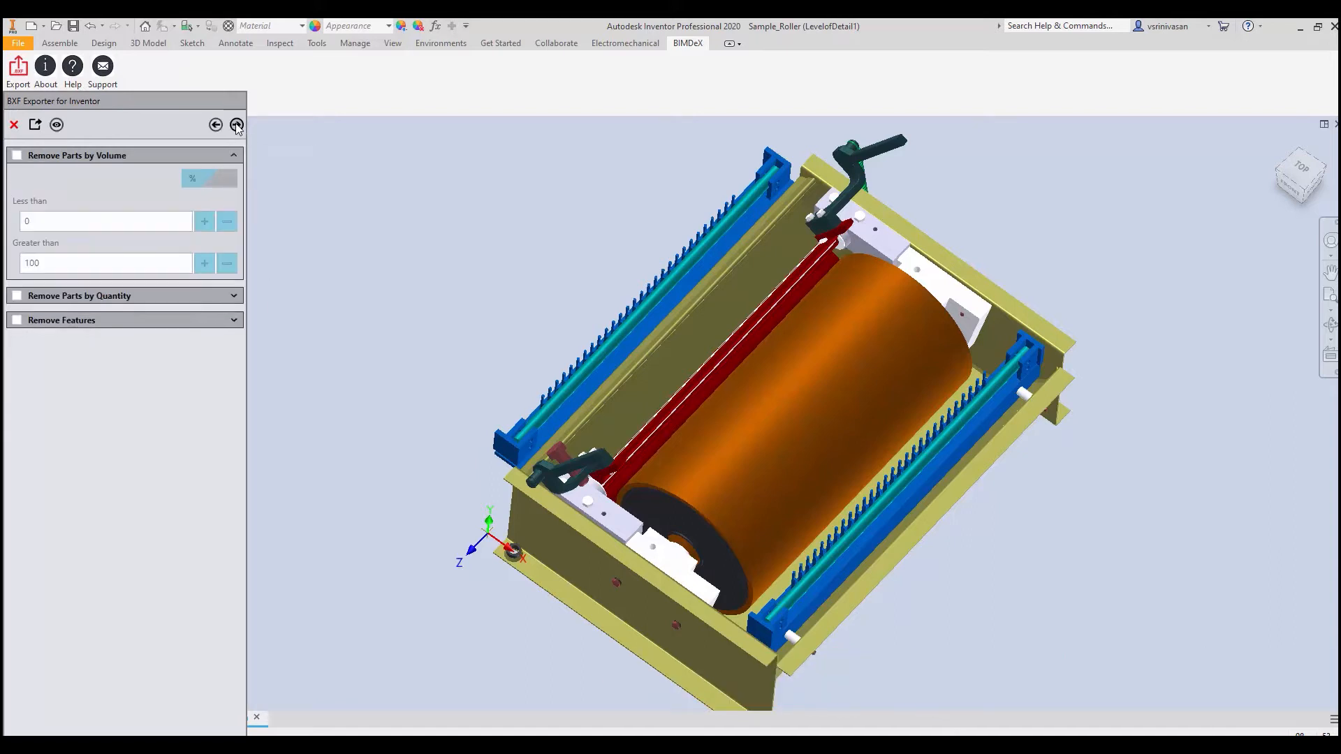
click(16, 155)
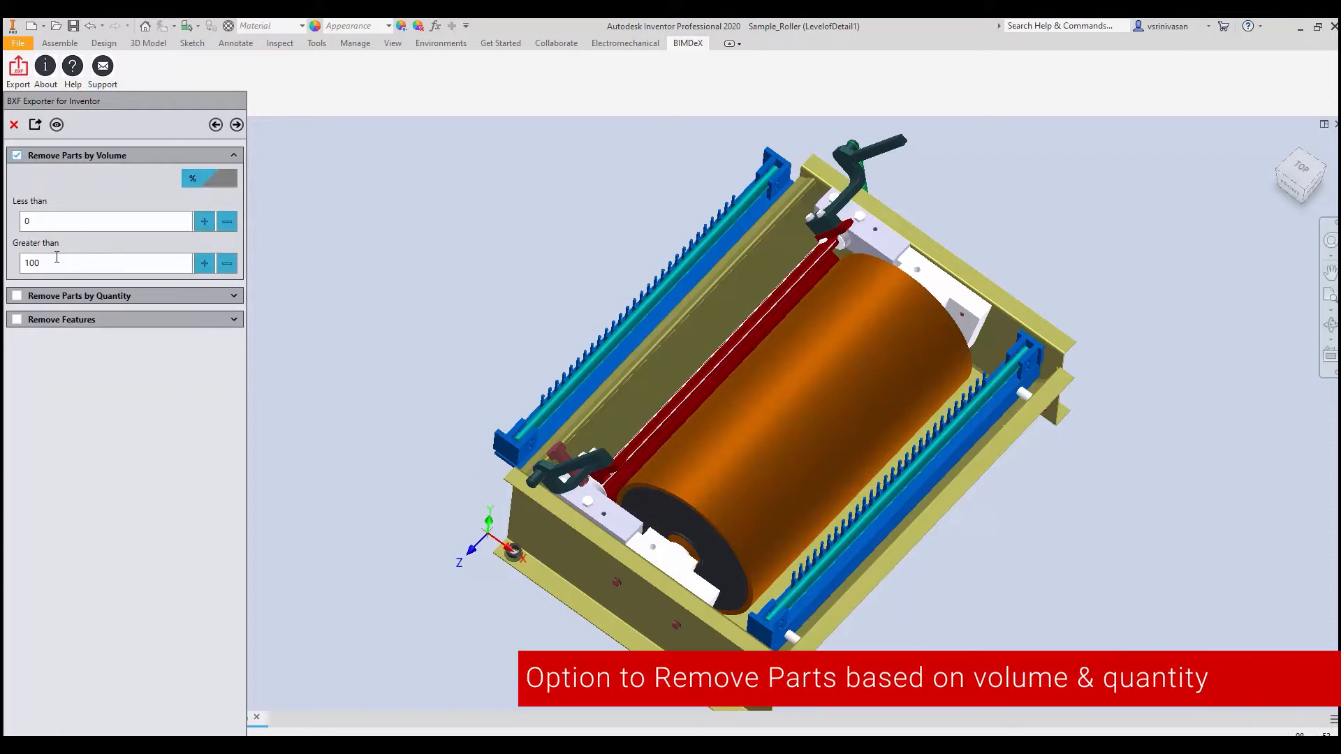
click(135, 296)
click(17, 296)
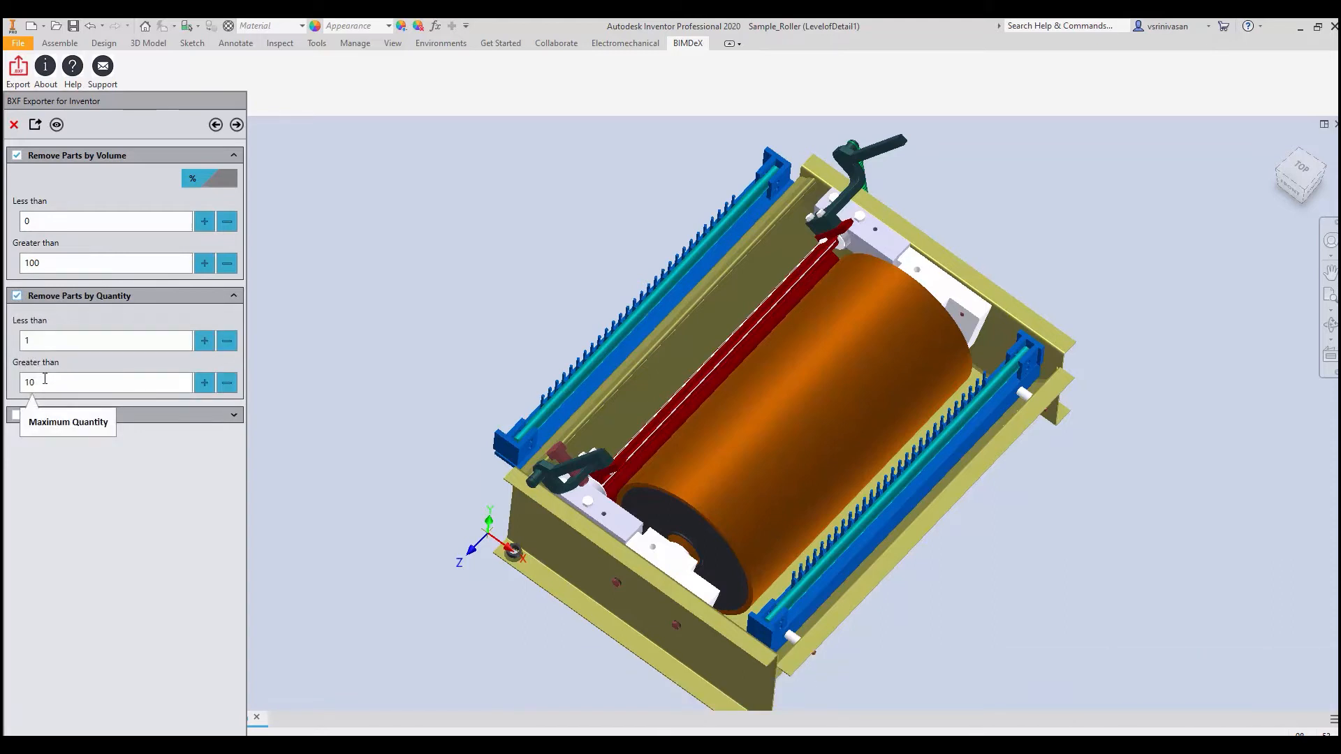
click(39, 417)
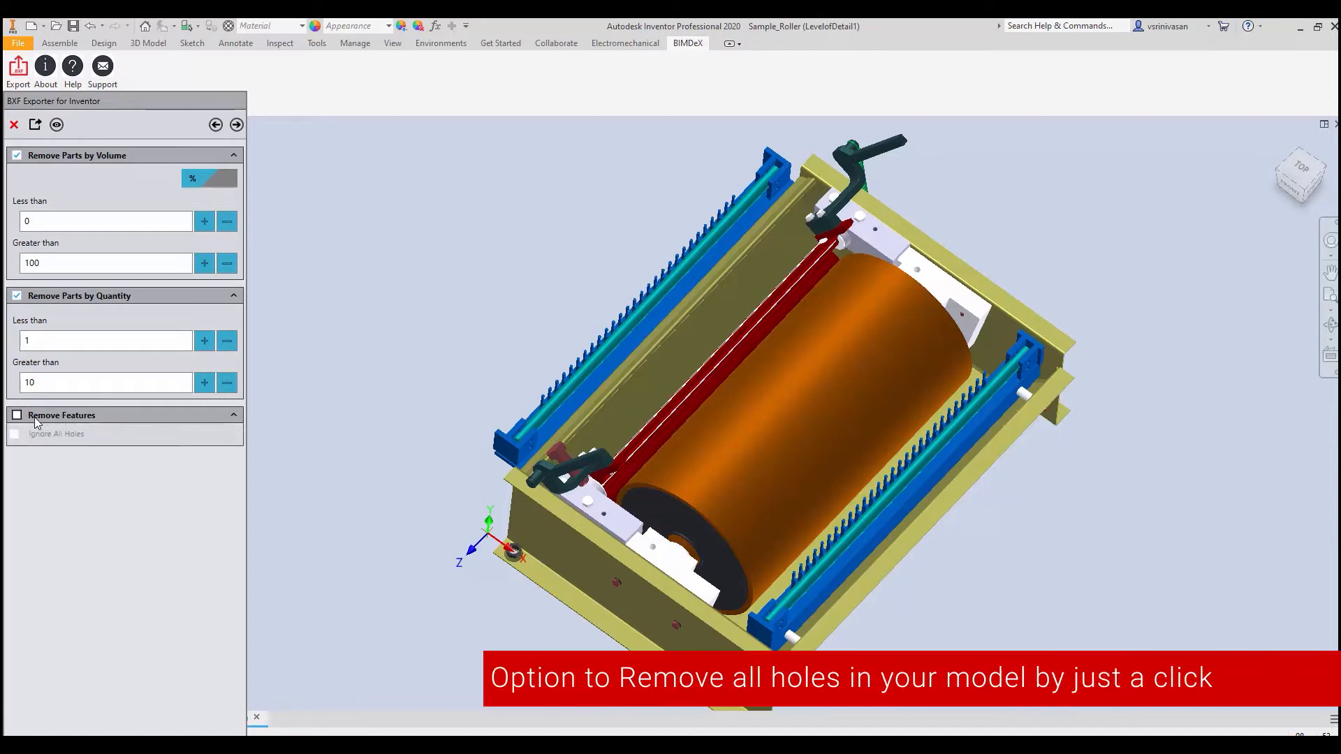
click(16, 417)
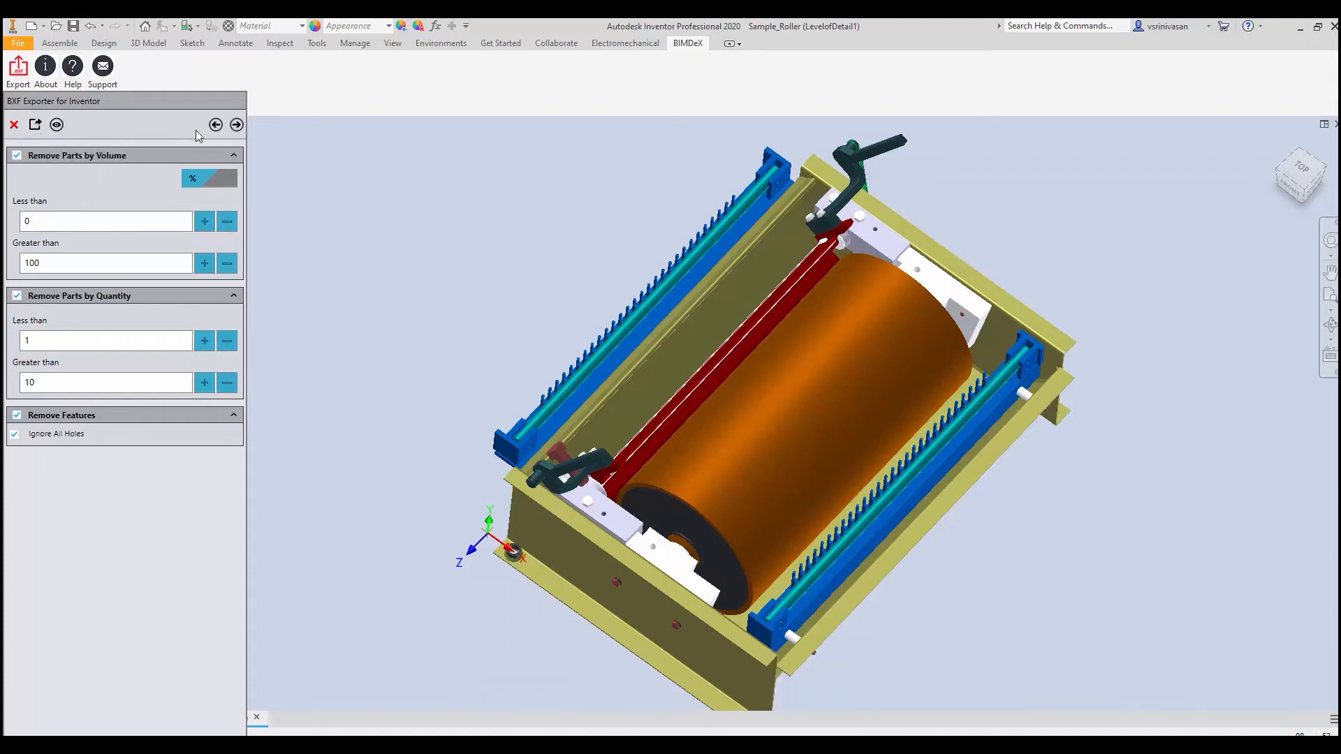
- Proceed to the exporter's component list, enlarge it and look through the listed components
click(237, 125)
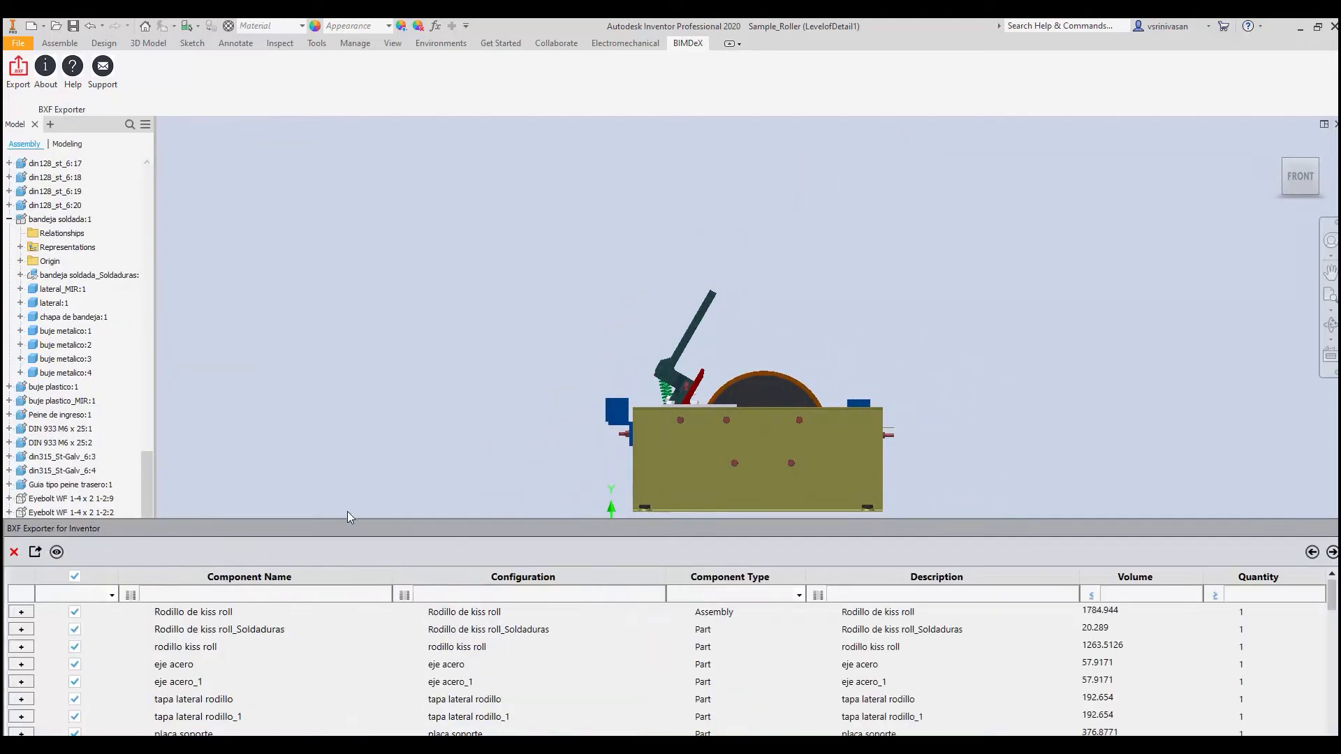
drag(348, 518, 331, 323)
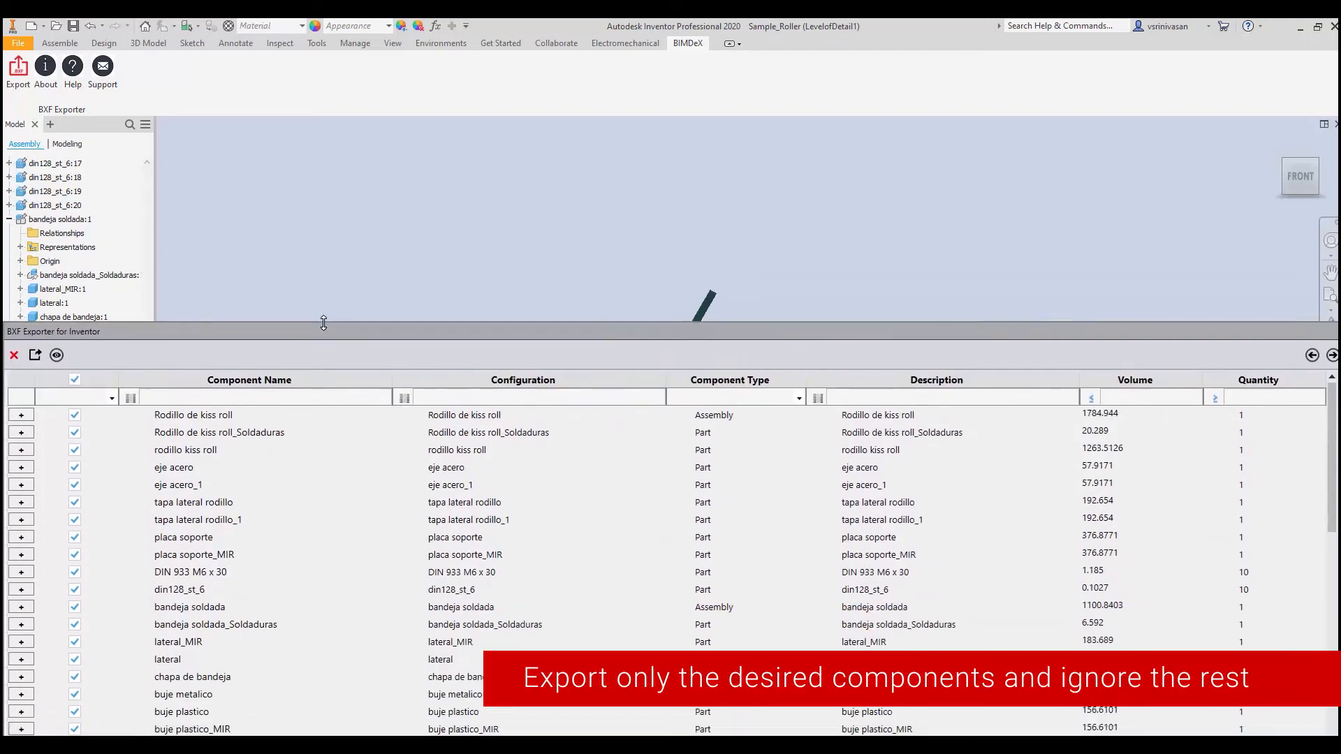
scroll(300, 540, down, 4)
scroll(300, 540, down, 5)
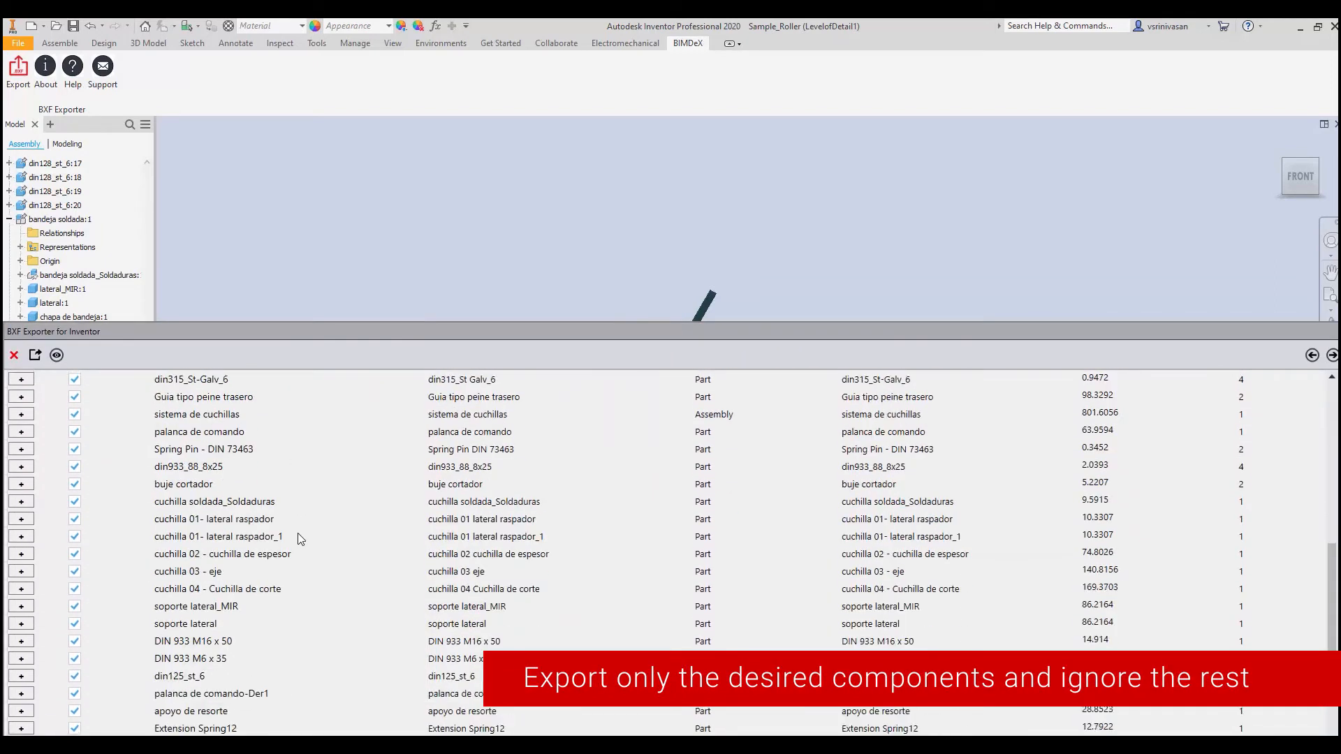
scroll(301, 540, up, 9)
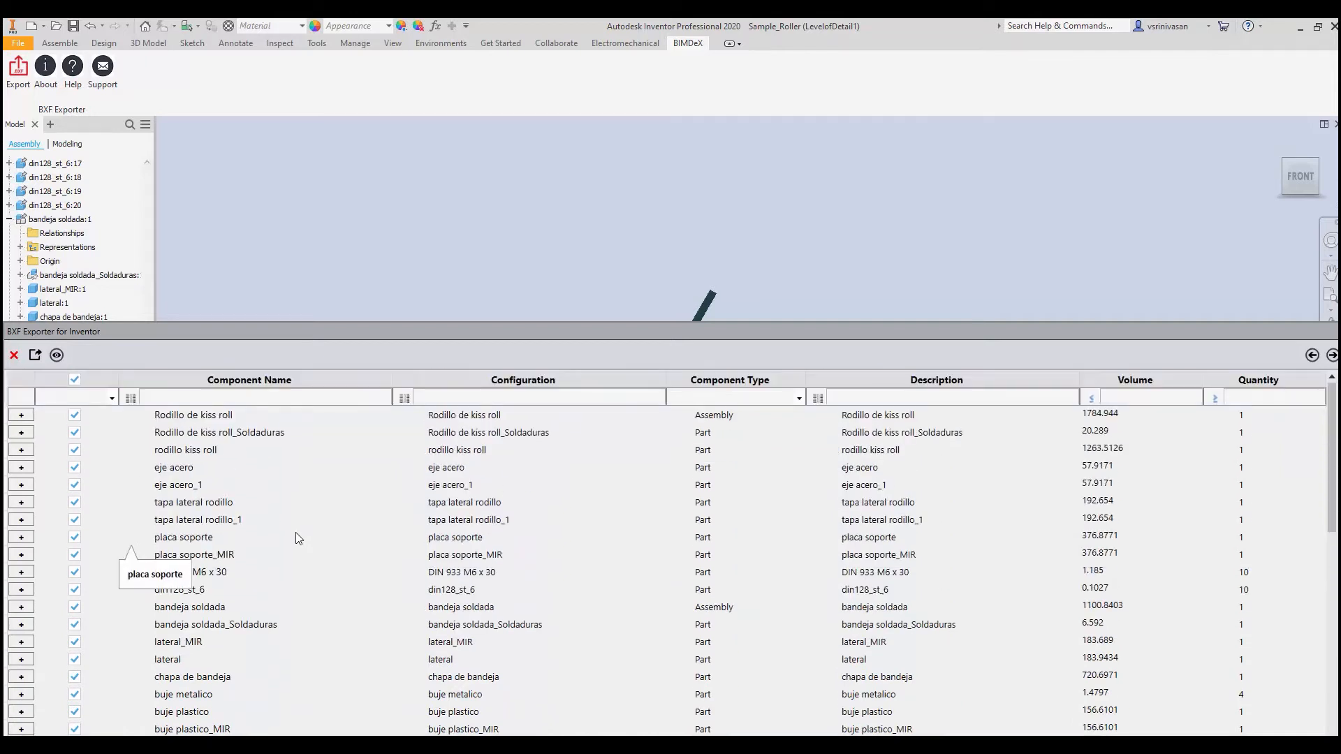
- Expand the DIN 933 M6 x 30 part's instances, preview the second one in the model, and collapse the instances again
click(21, 572)
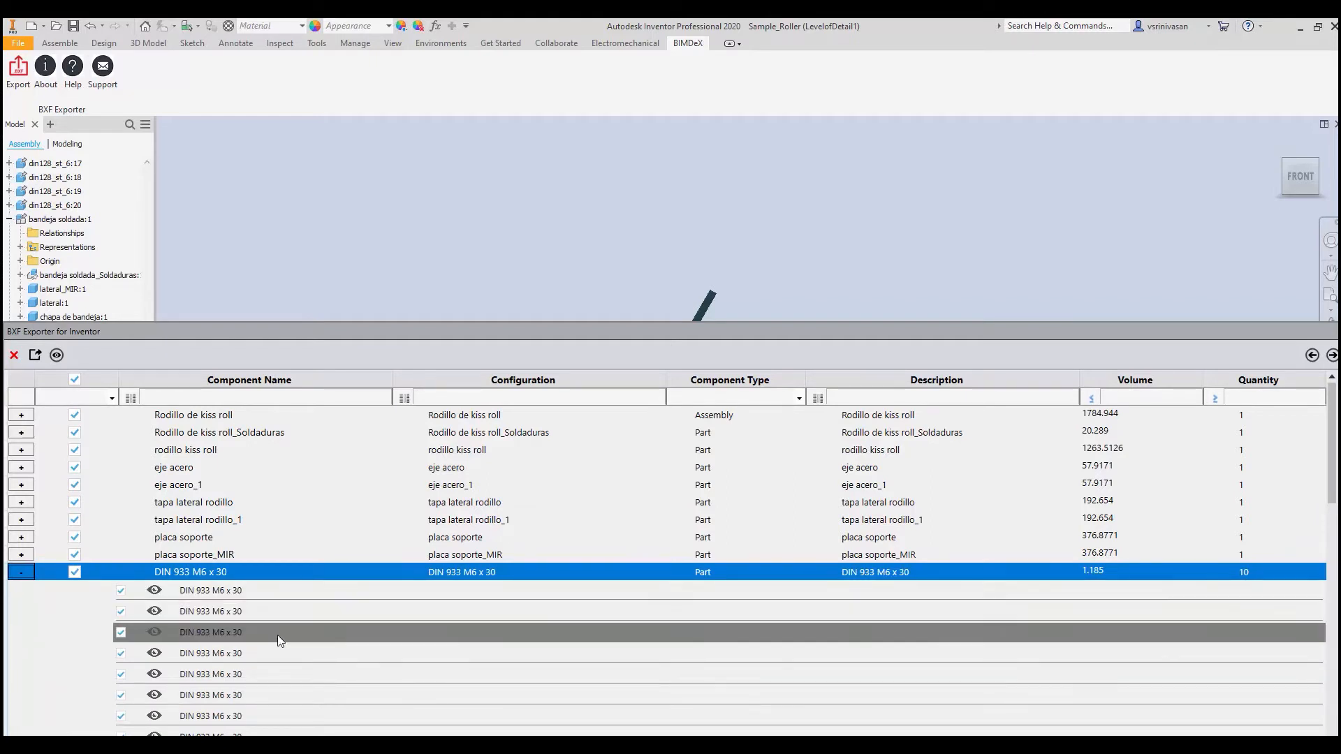
scroll(251, 638, down, 3)
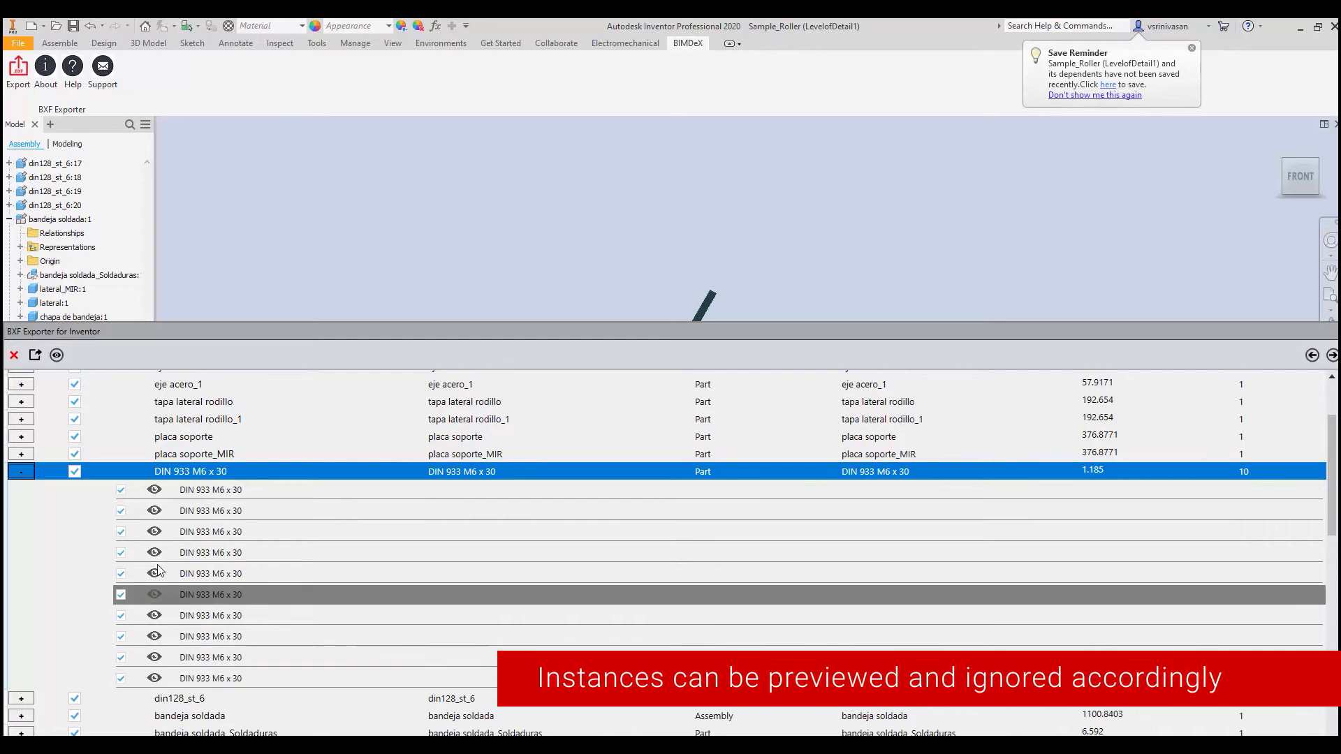
click(154, 510)
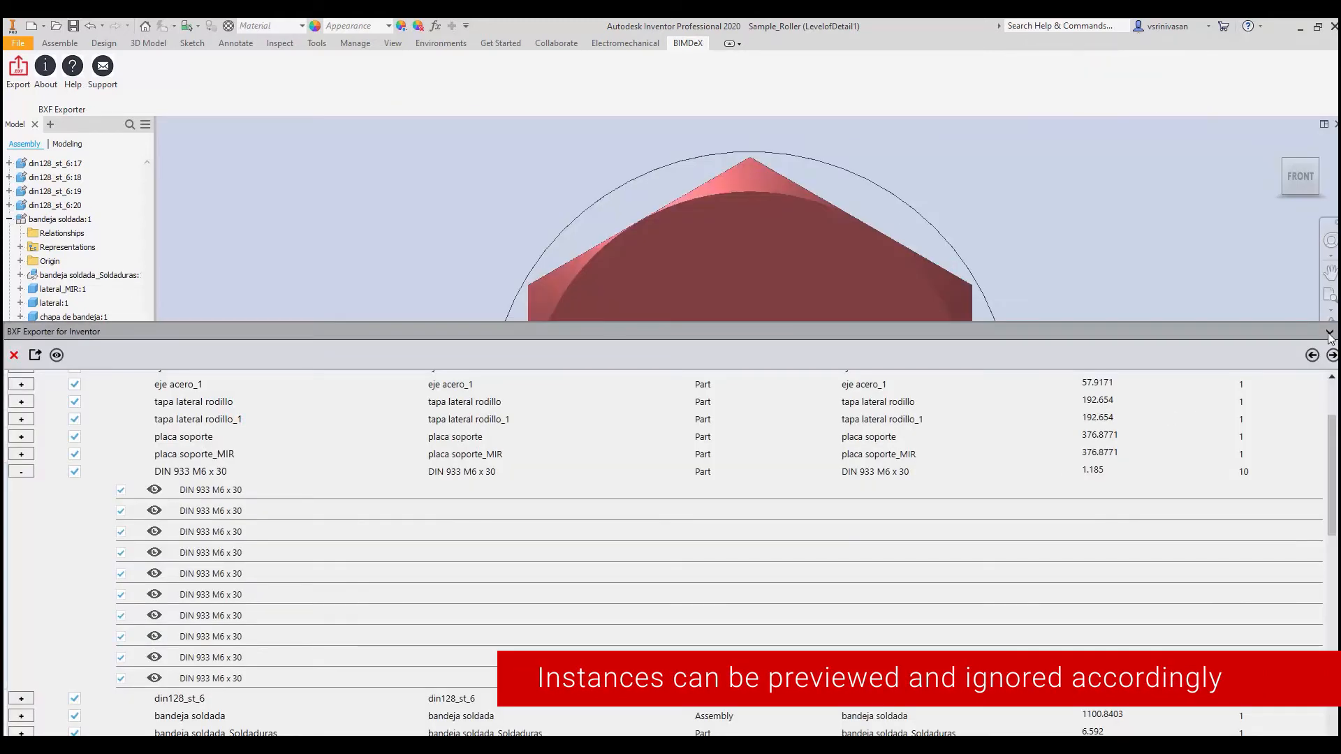
click(1330, 333)
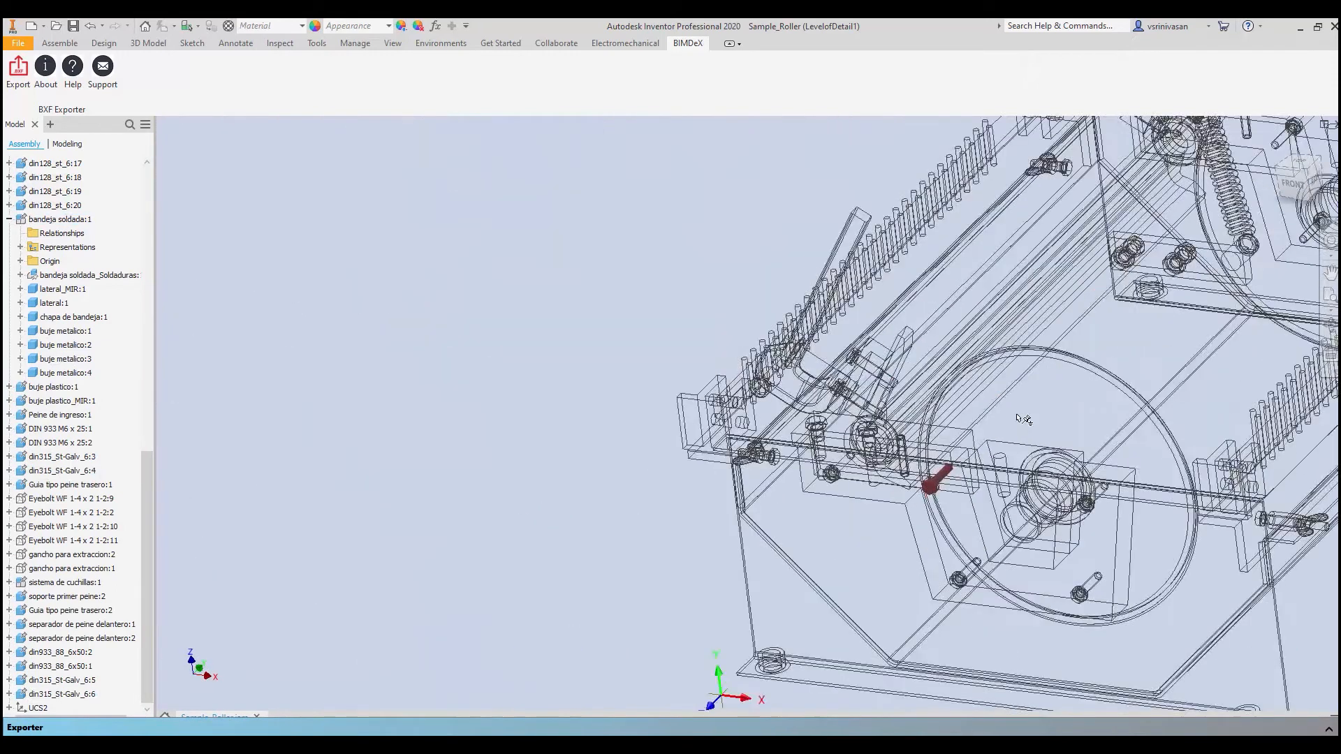
click(1328, 728)
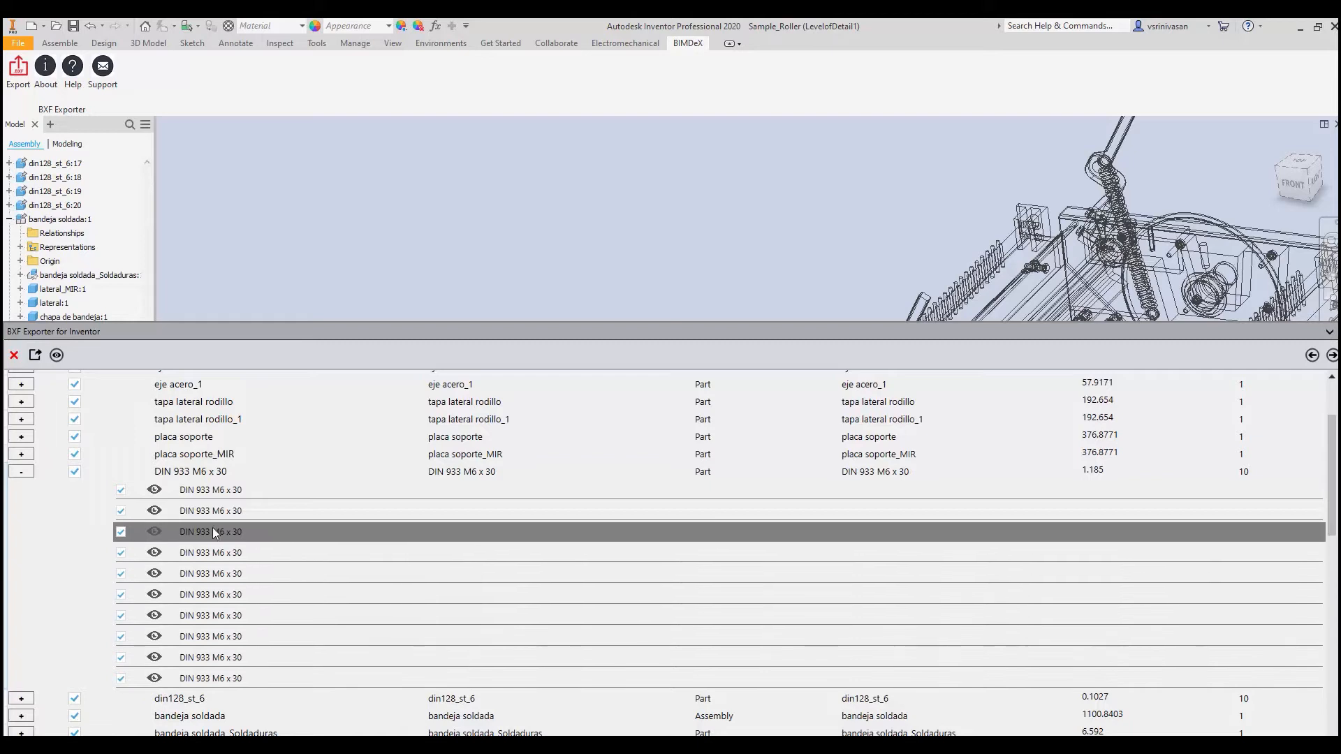
click(23, 473)
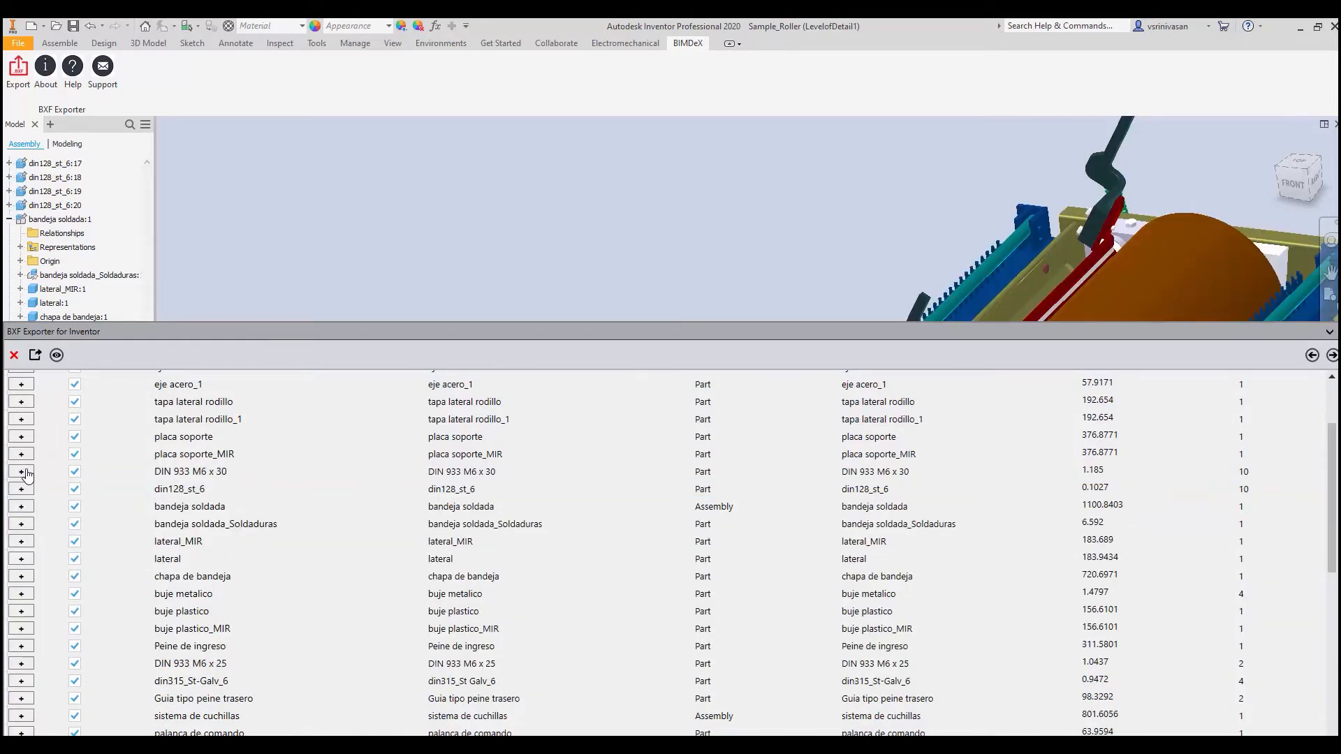
scroll(26, 476, up, 2)
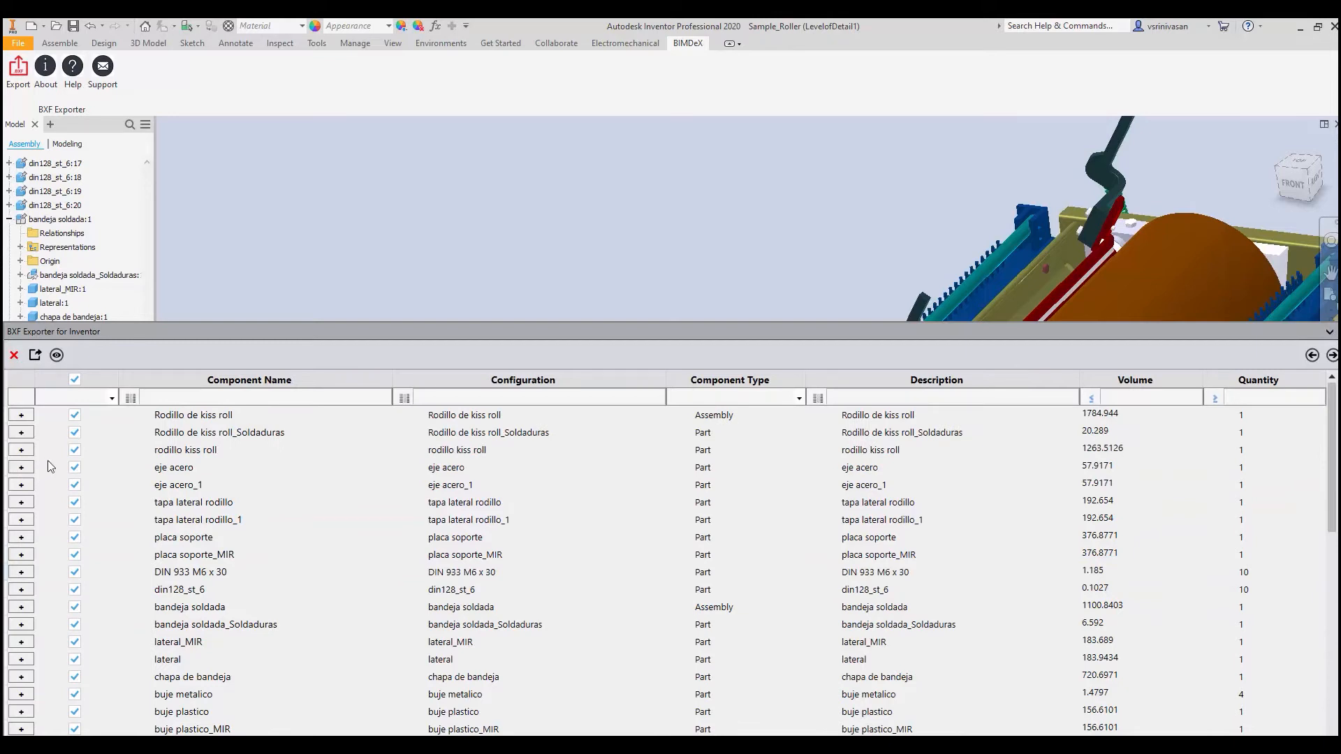
- Filter the component list to names starting with "ro" and select the rodillo kiss roll part
click(129, 400)
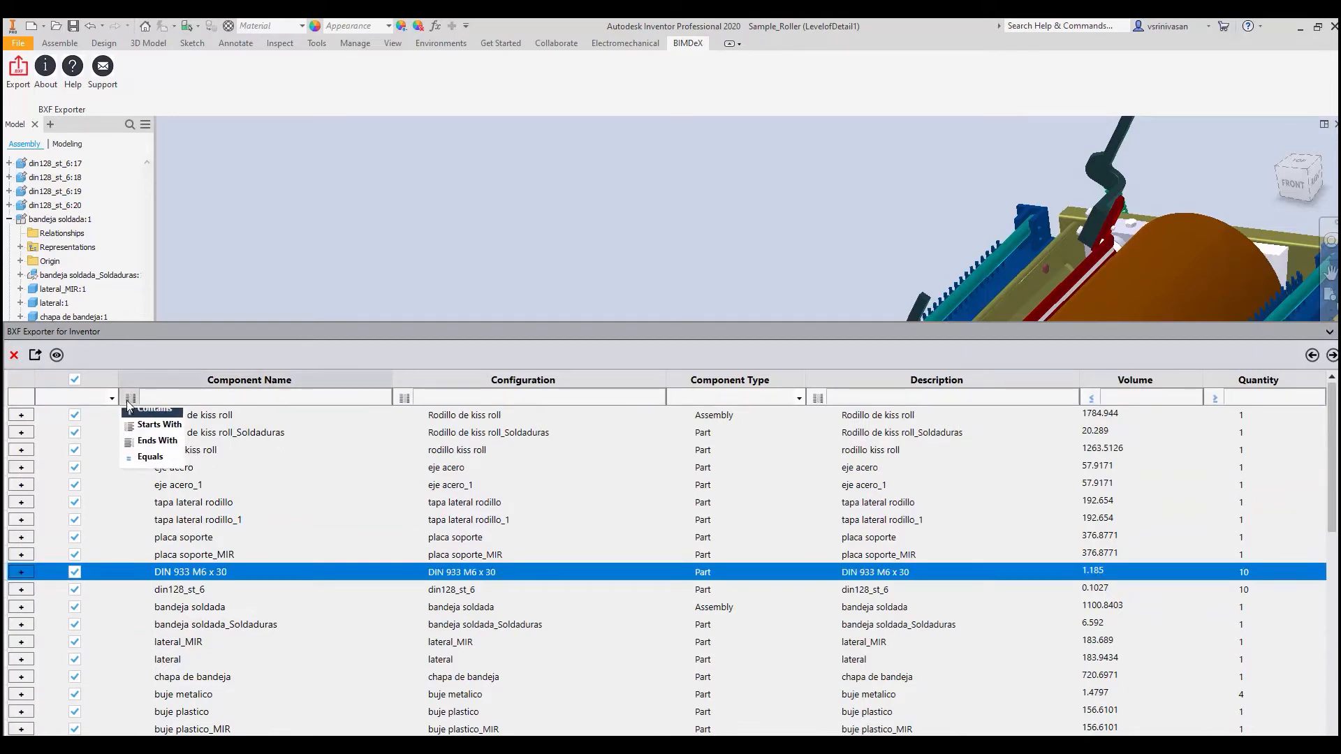
click(152, 436)
click(179, 397)
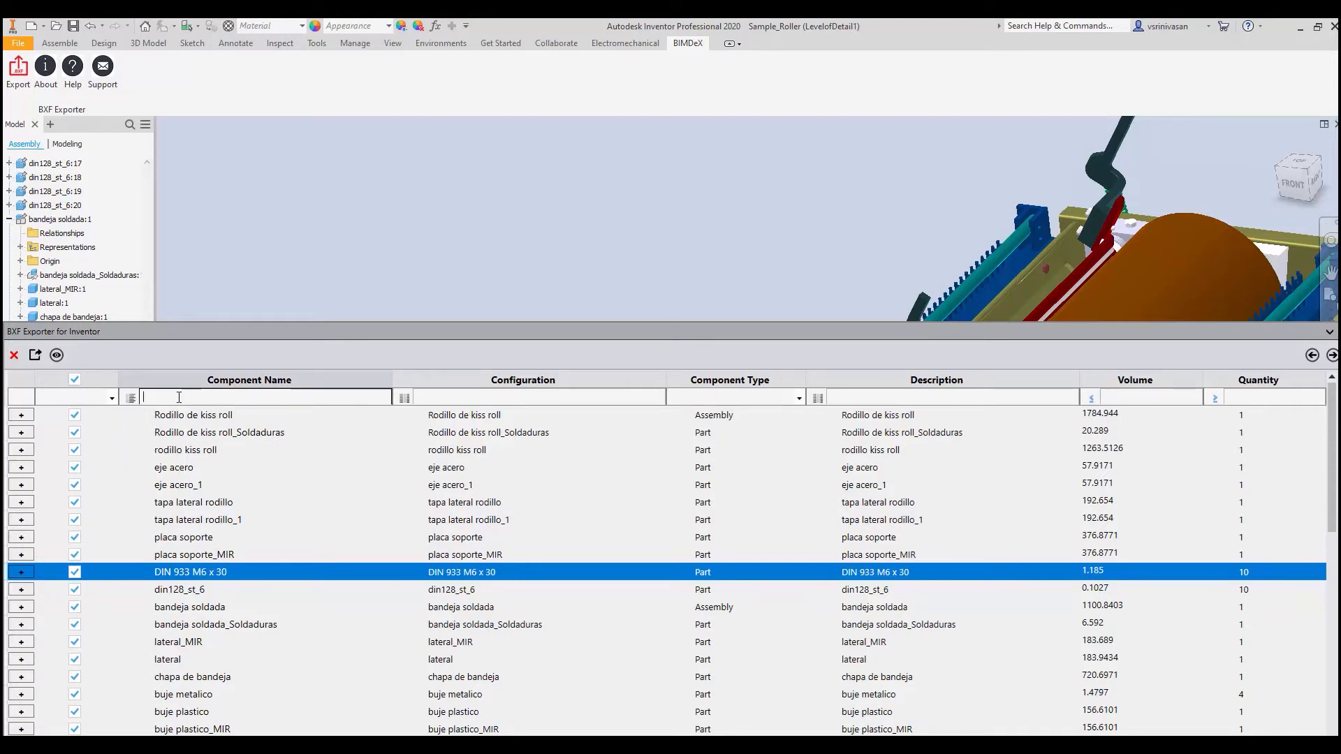
text(ro)
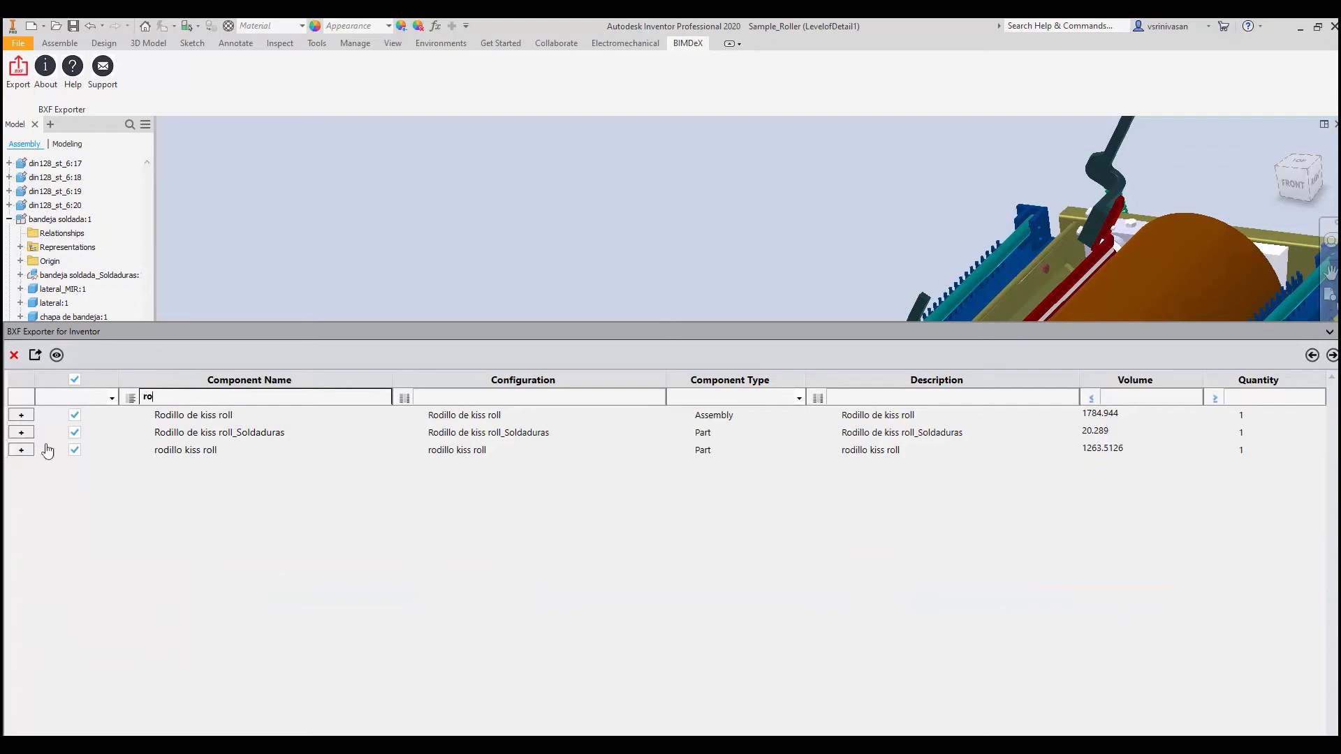
click(75, 450)
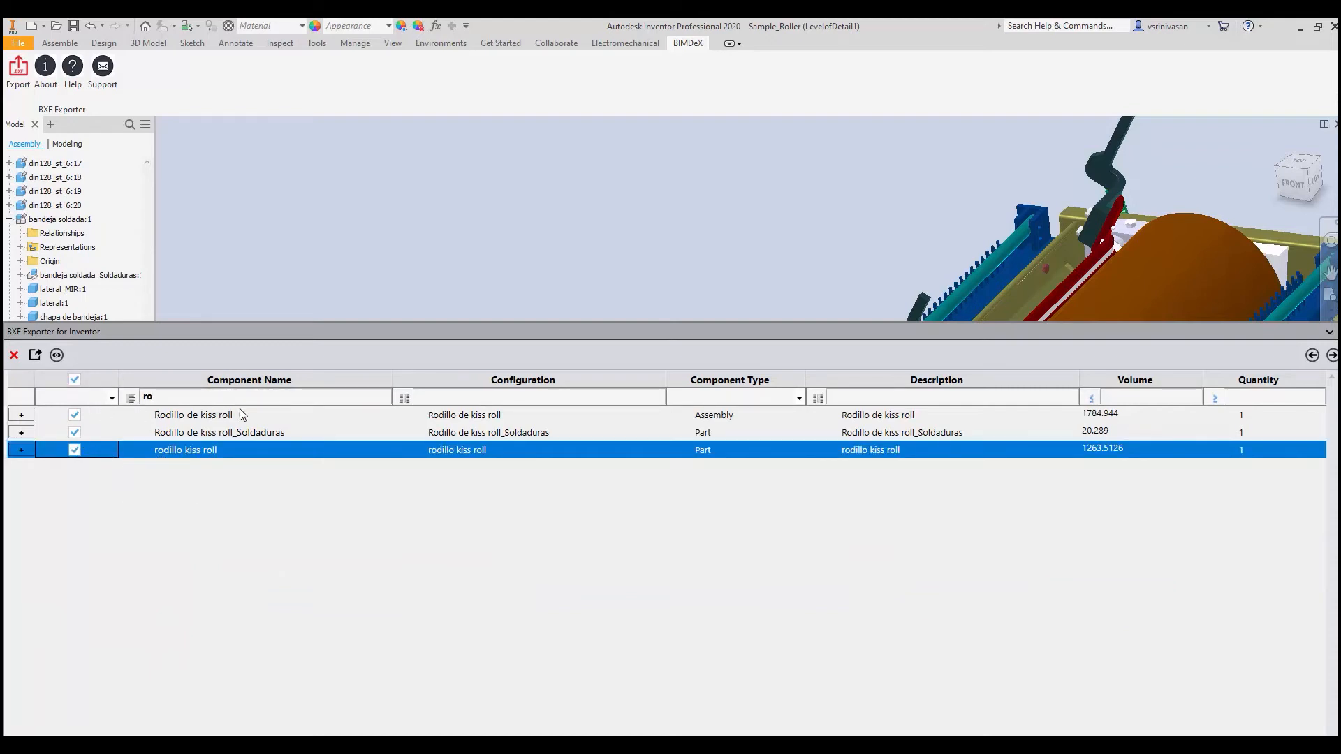
- Review the filter options for configuration, component type, volume and quantity, and clear the component name filter
click(405, 397)
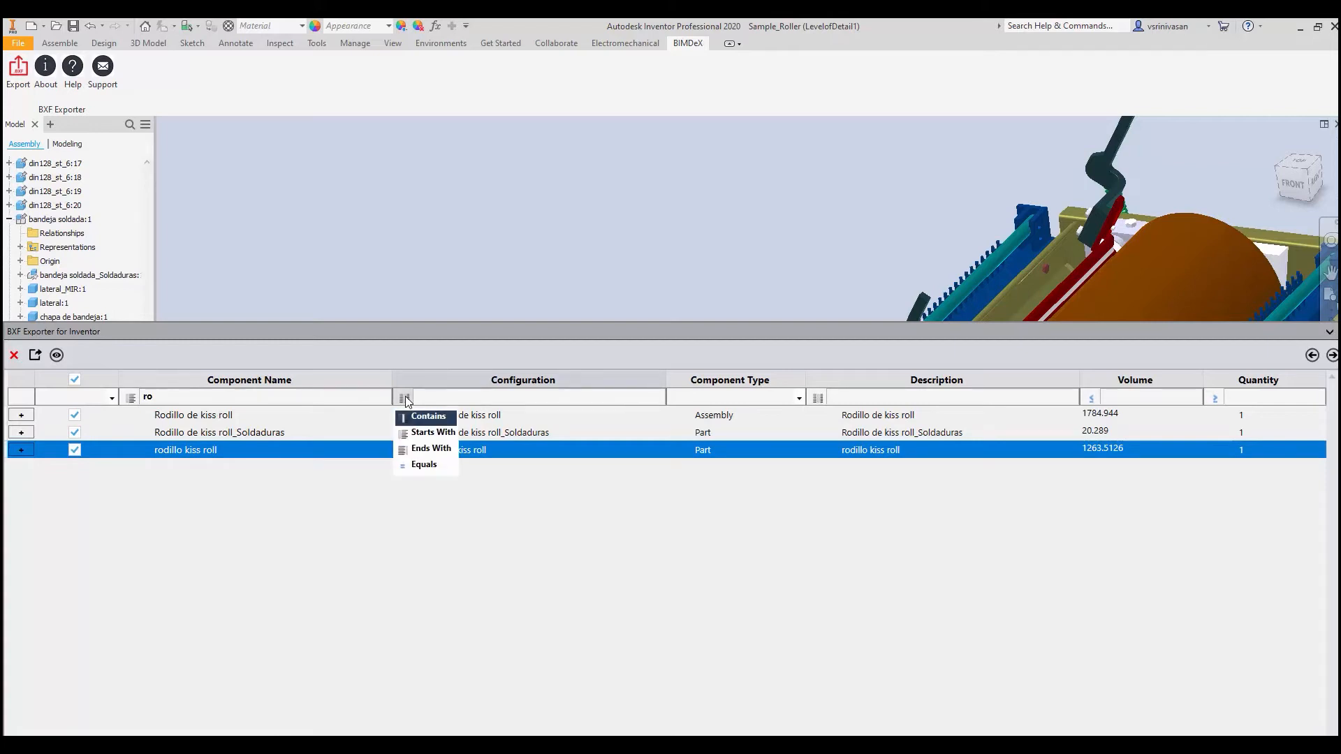
click(408, 403)
click(798, 400)
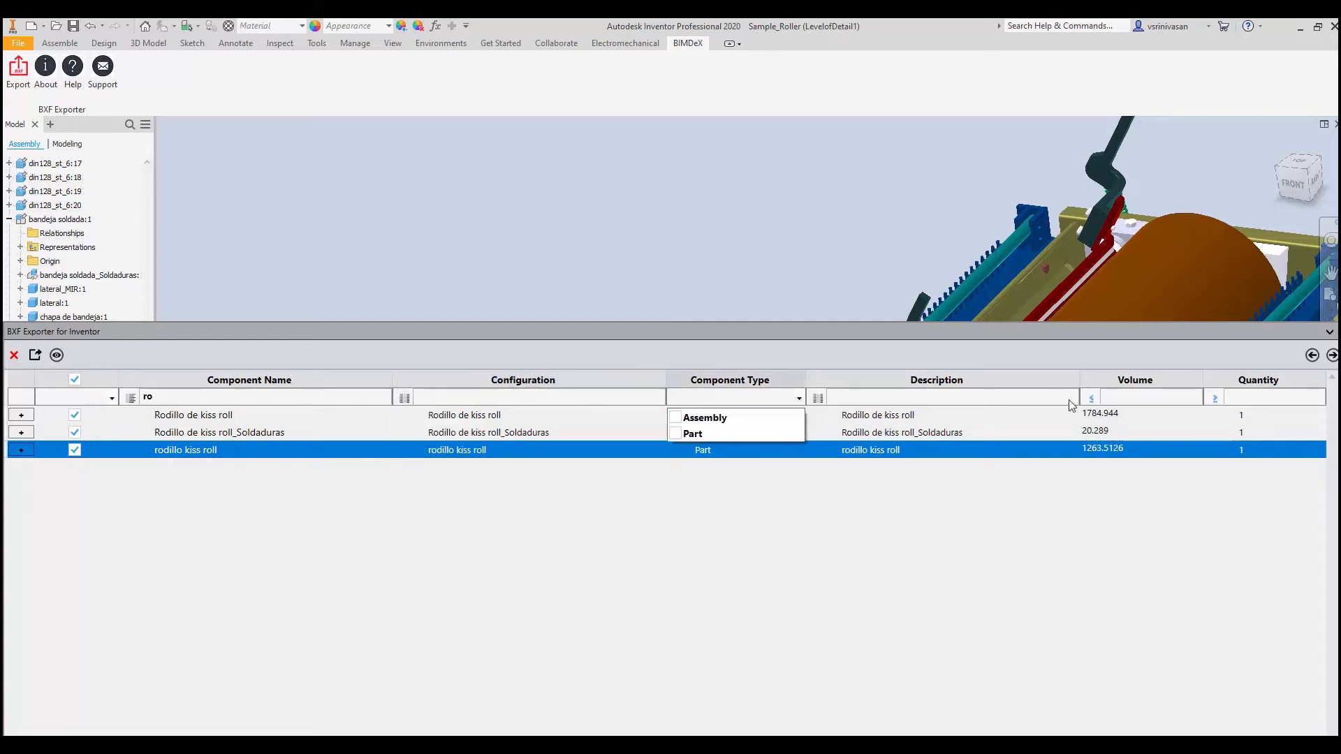
click(1090, 397)
click(1216, 397)
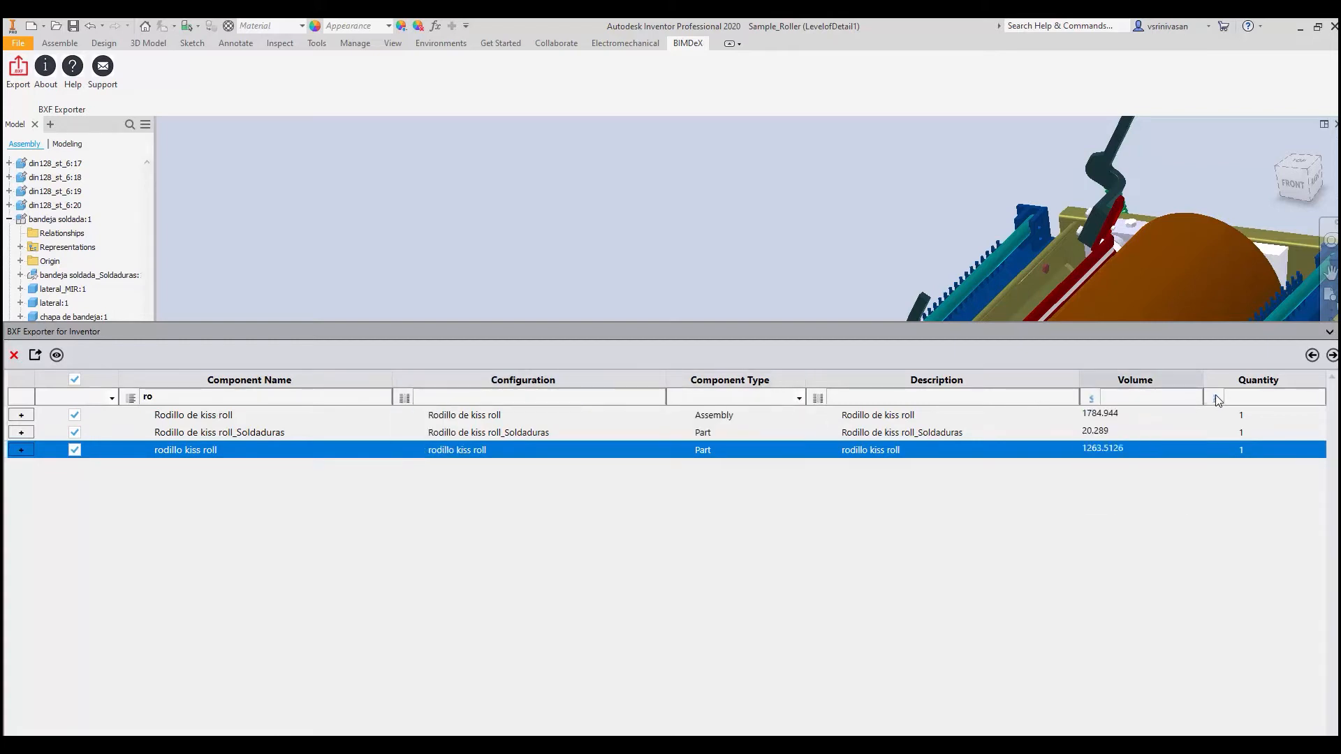
click(1215, 397)
click(1212, 533)
click(182, 396)
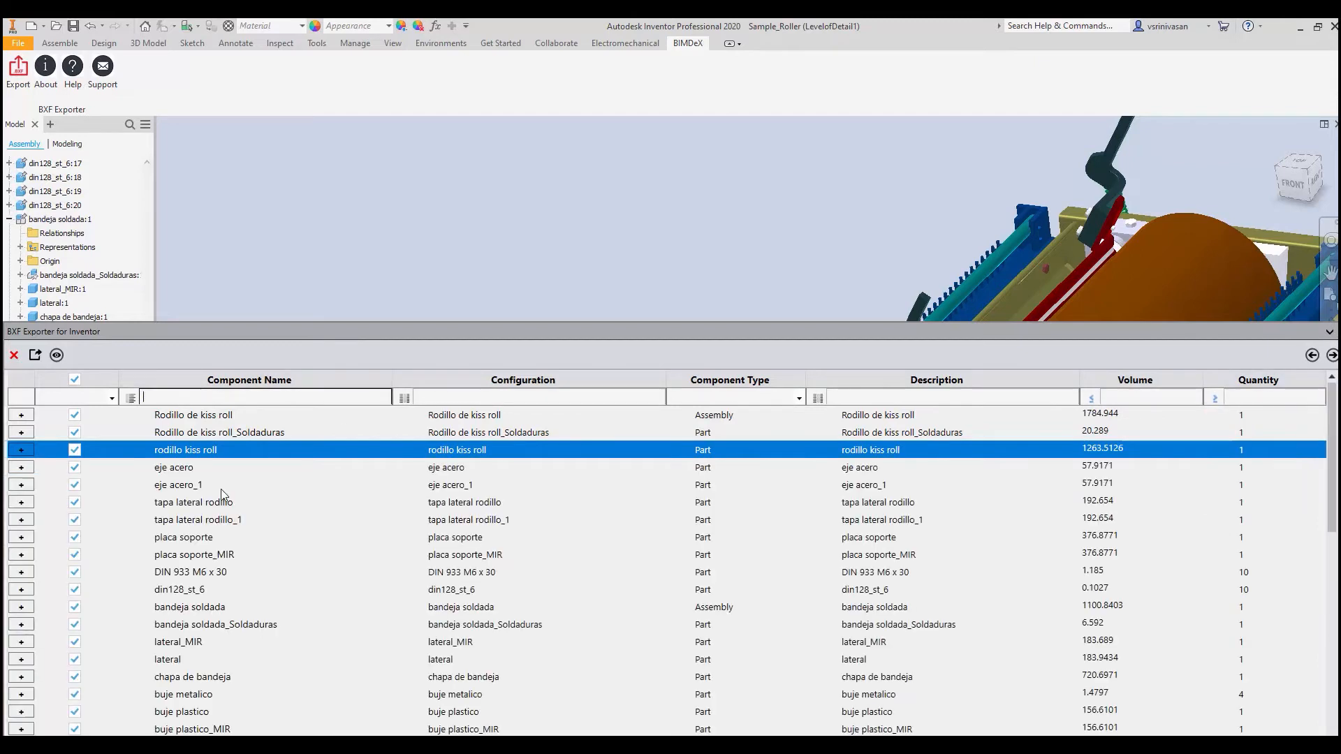
- Export the assembly as BXF file Sample_Roller in the Demo folder on the Desktop and finish the export
click(1333, 355)
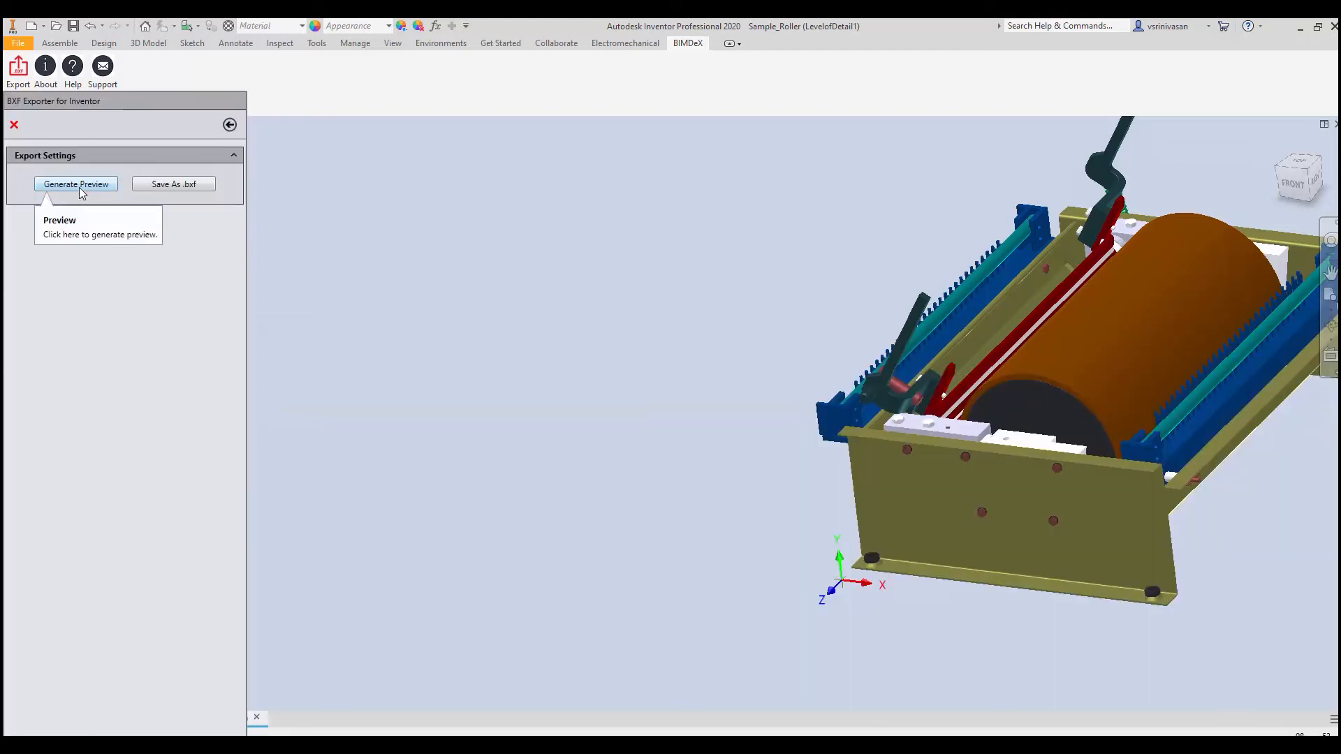
click(195, 188)
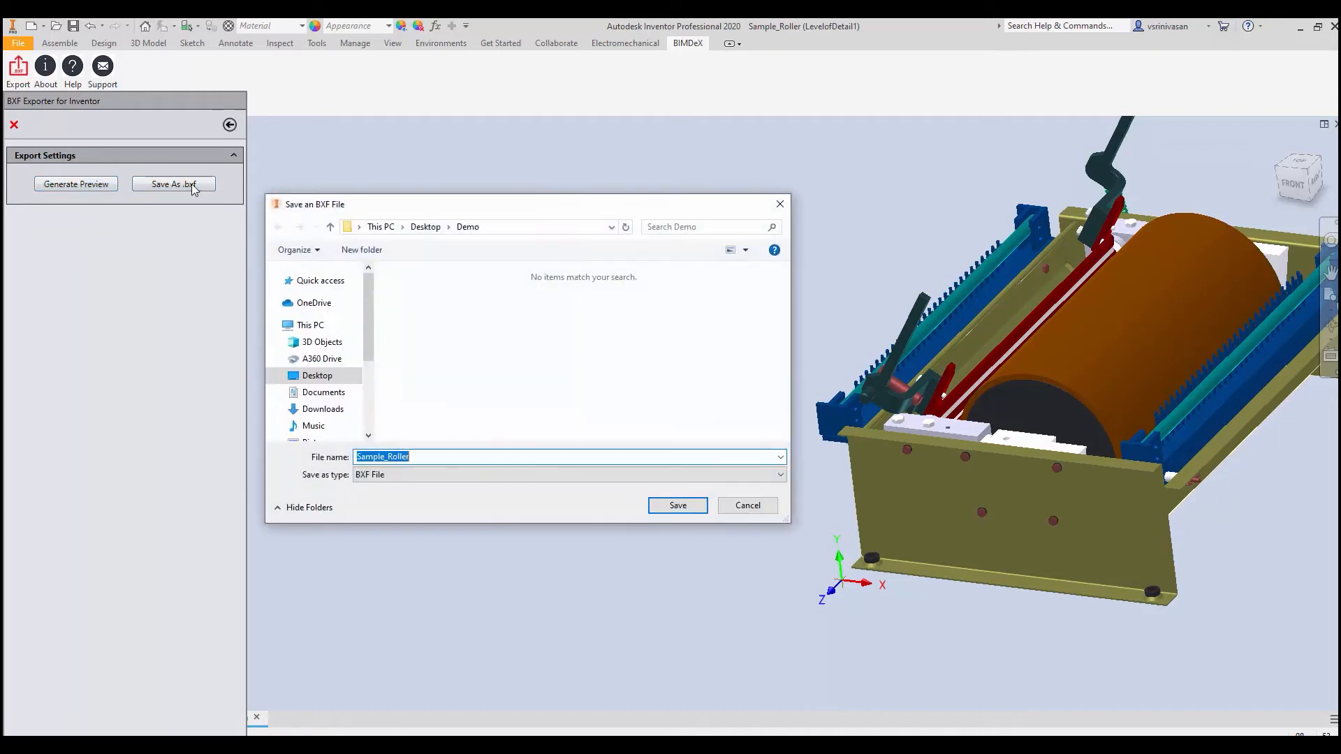
click(689, 509)
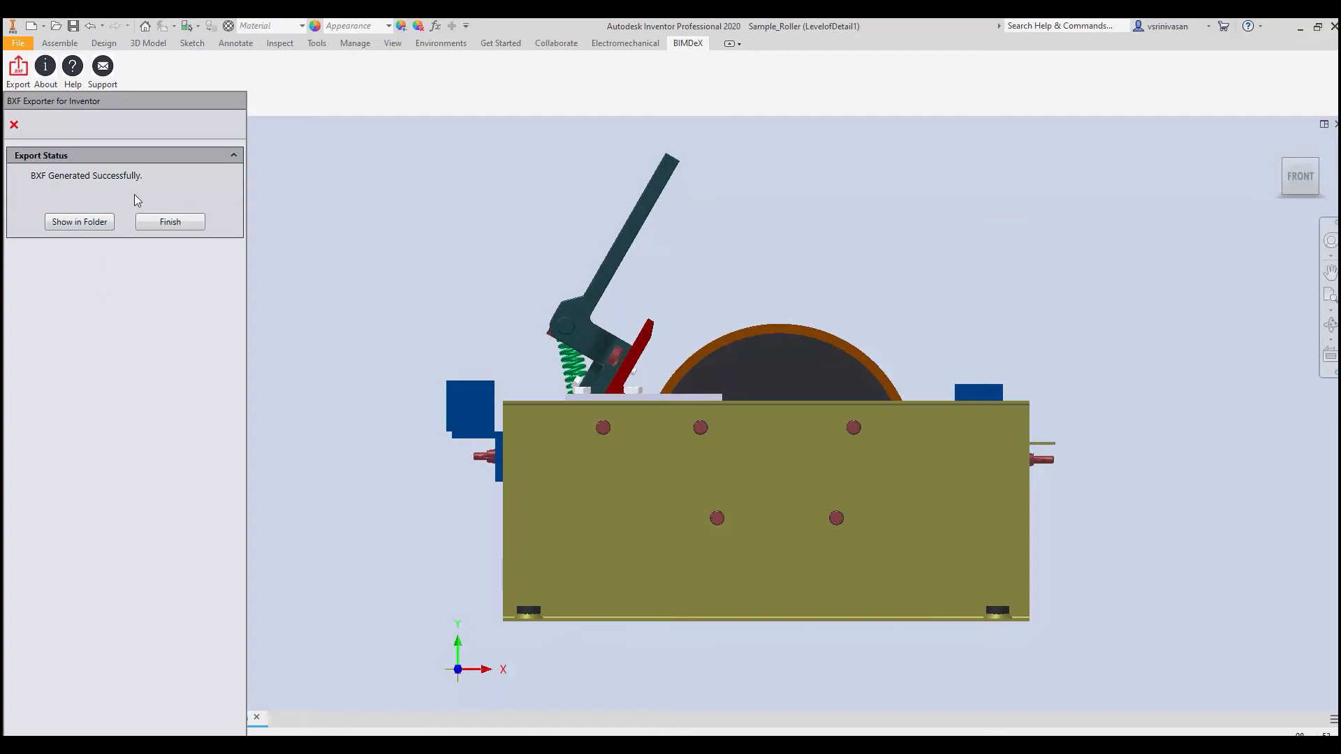
click(170, 222)
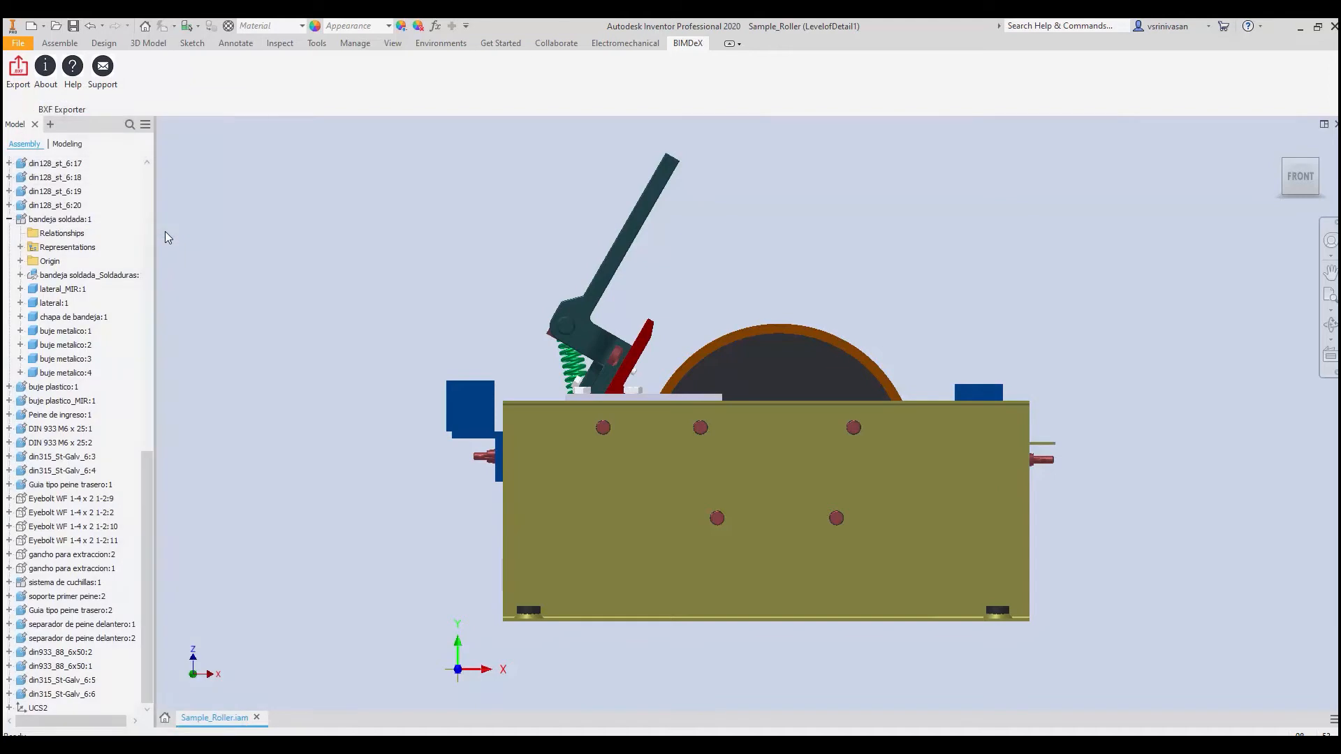
- Reopen the BXF exporter and load the saved TestDemo setting
click(19, 70)
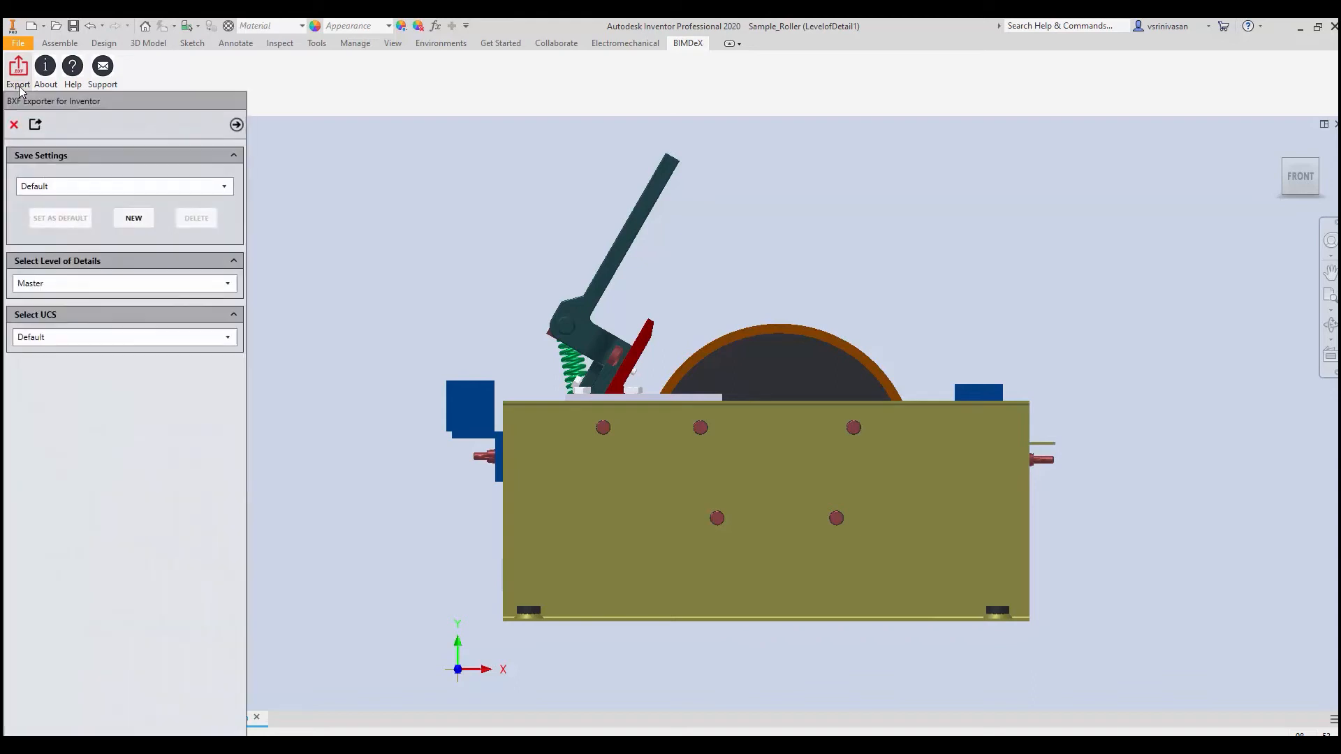
click(74, 188)
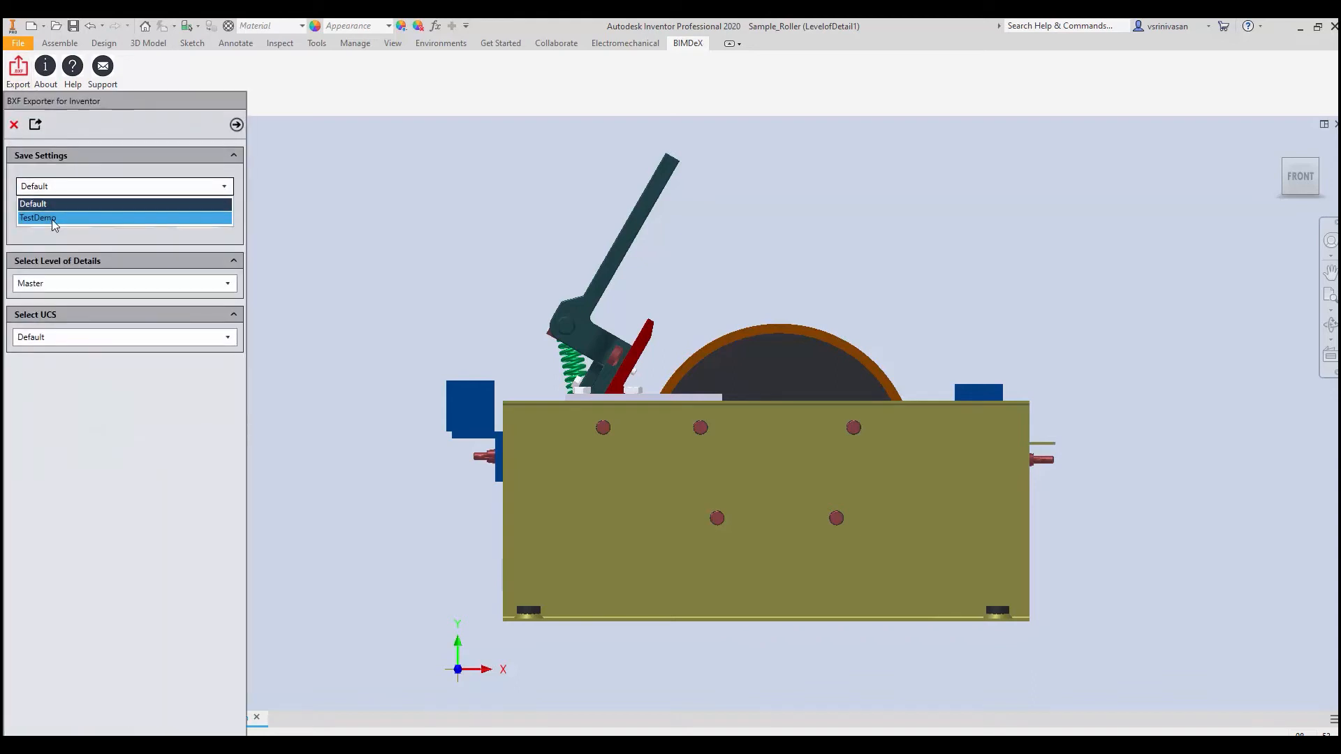
click(51, 218)
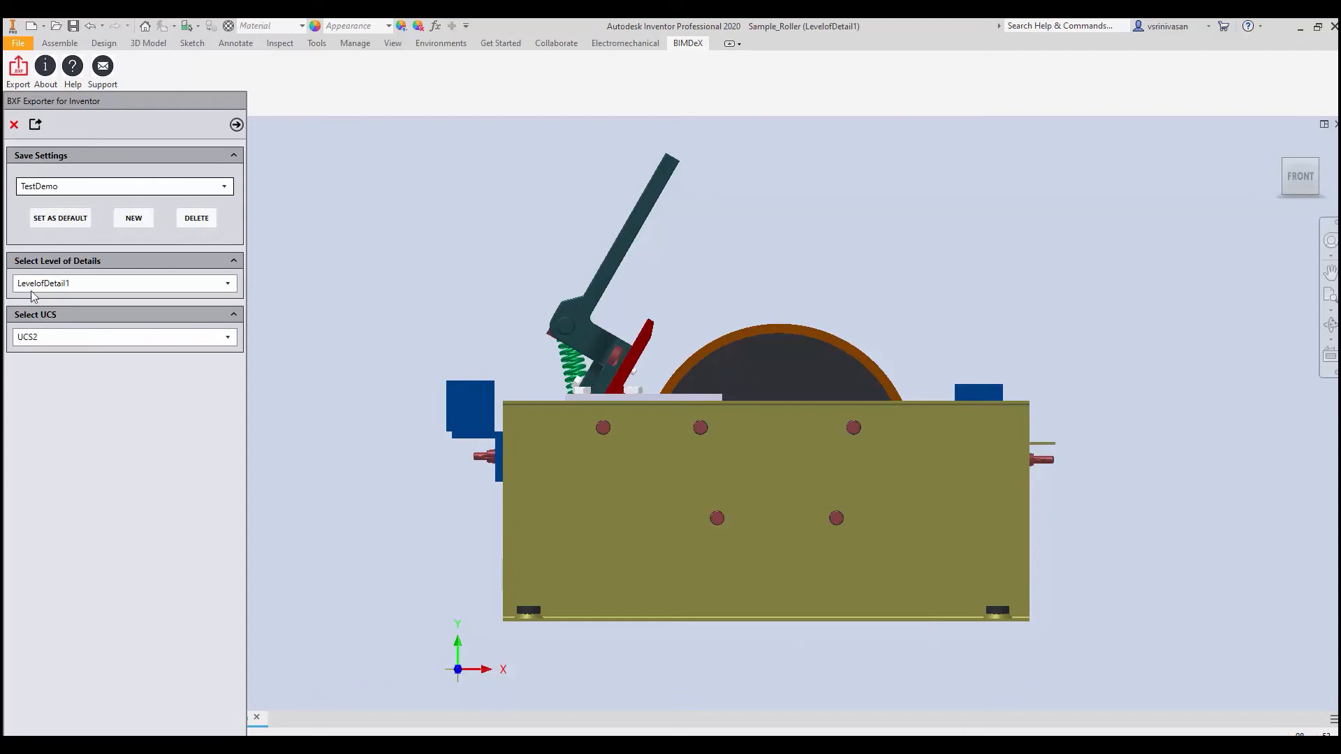
- Review the TestDemo volume, quantity and feature removal settings, close the BXF exporter and return the assembly to its home view
click(236, 125)
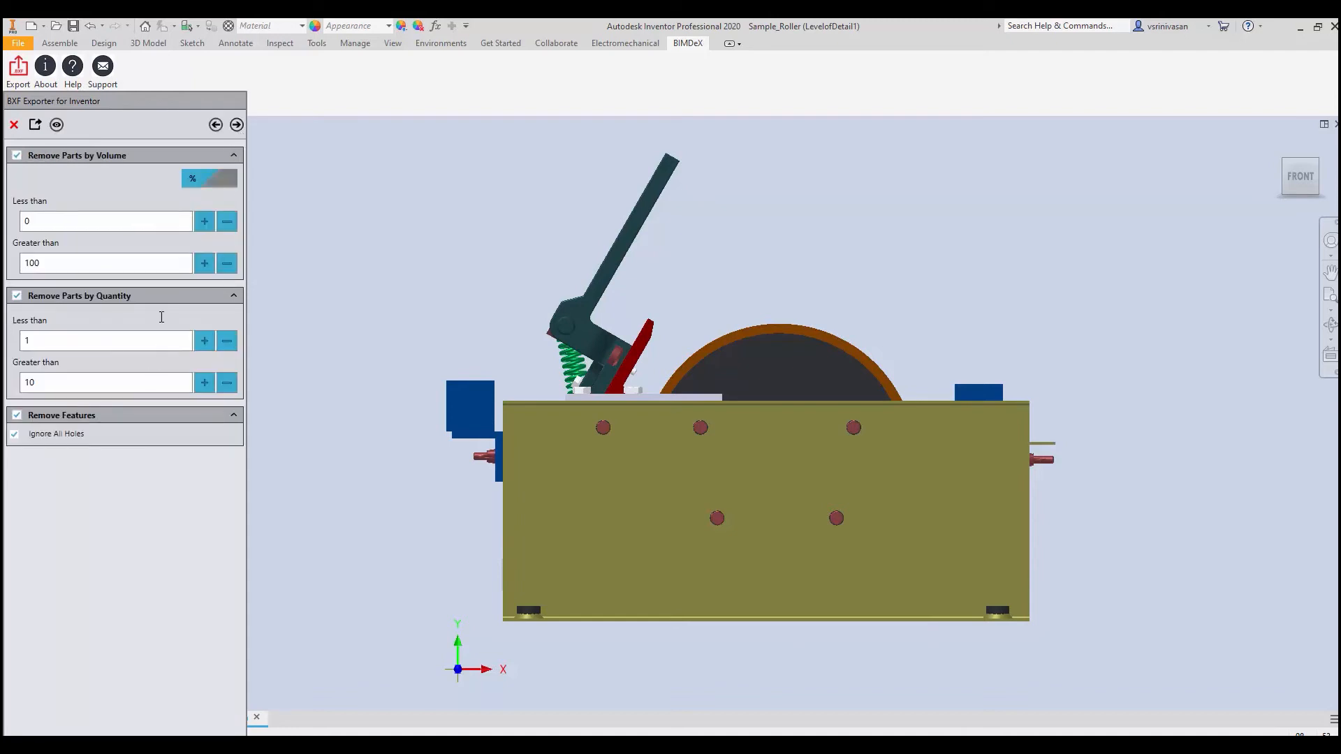
click(14, 124)
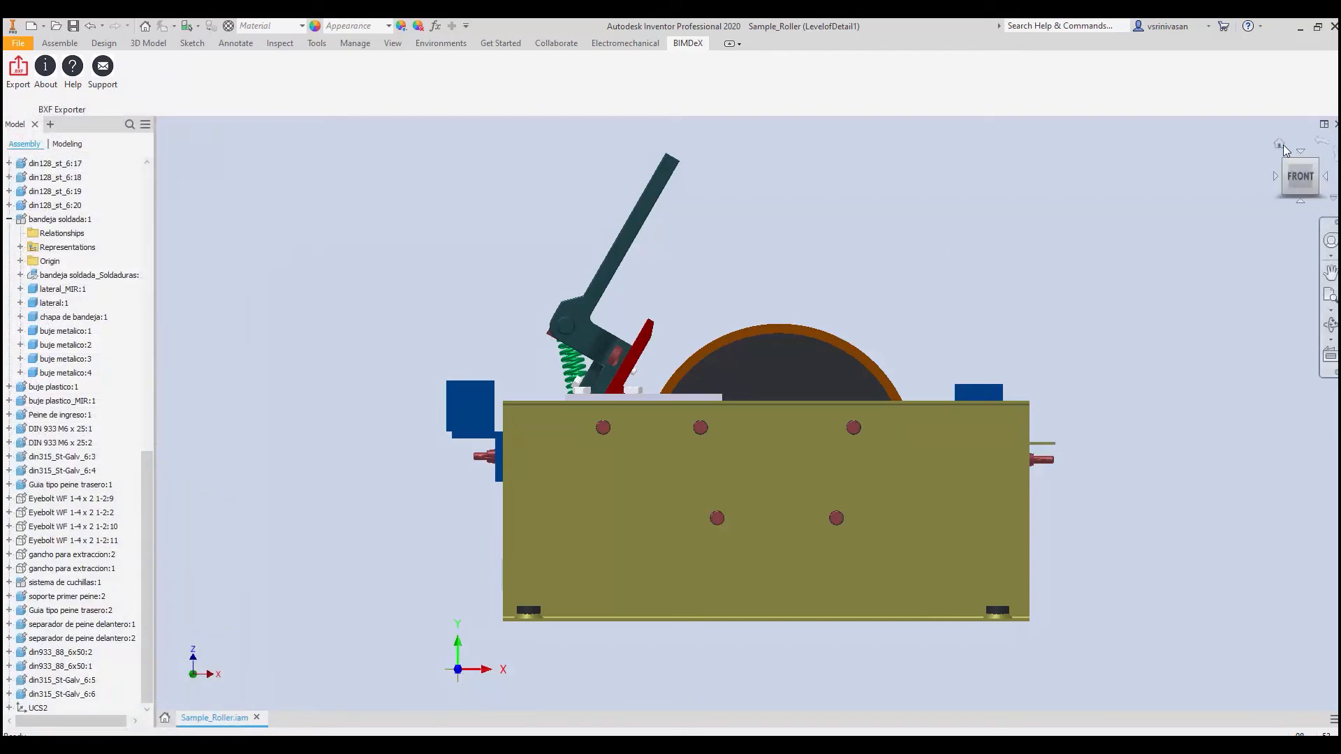
click(1282, 146)
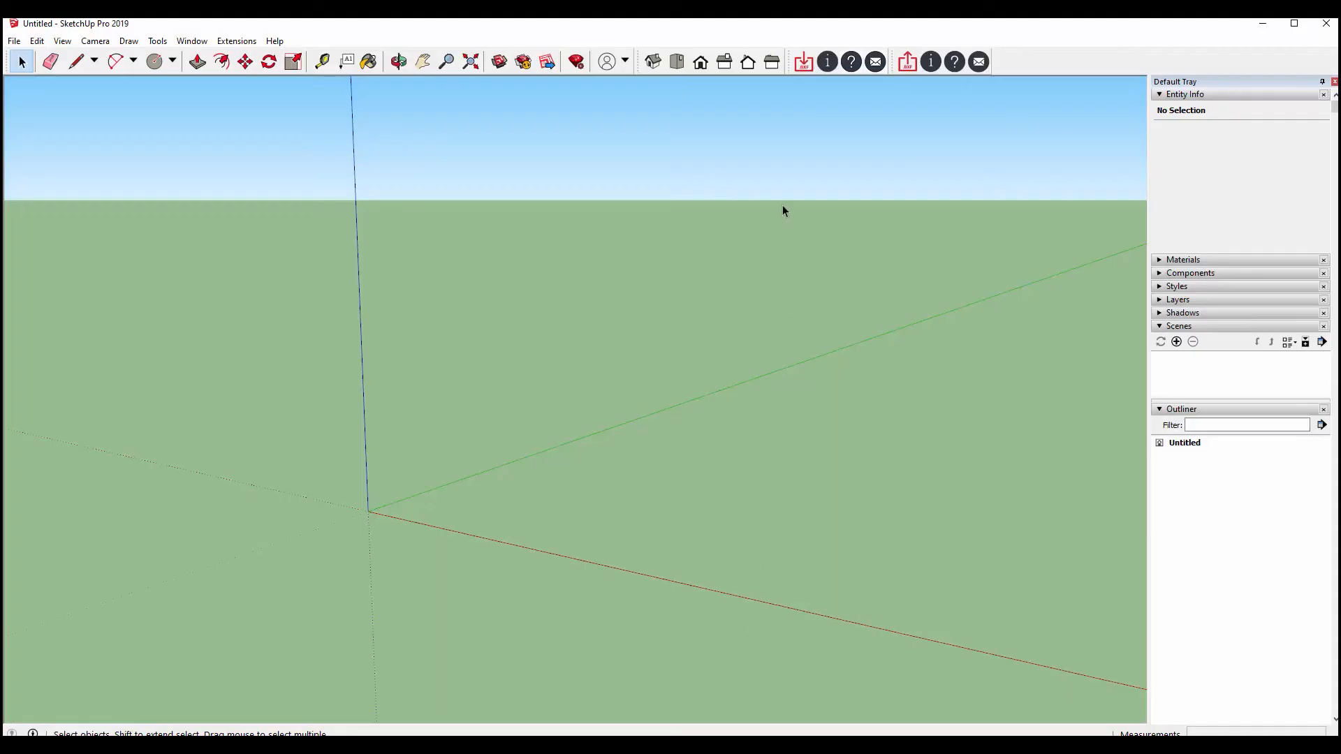
- Switch to SketchUp, start the BIMDeX importer and choose Sample_Roller.bxf from the Demo folder on the Desktop
click(803, 63)
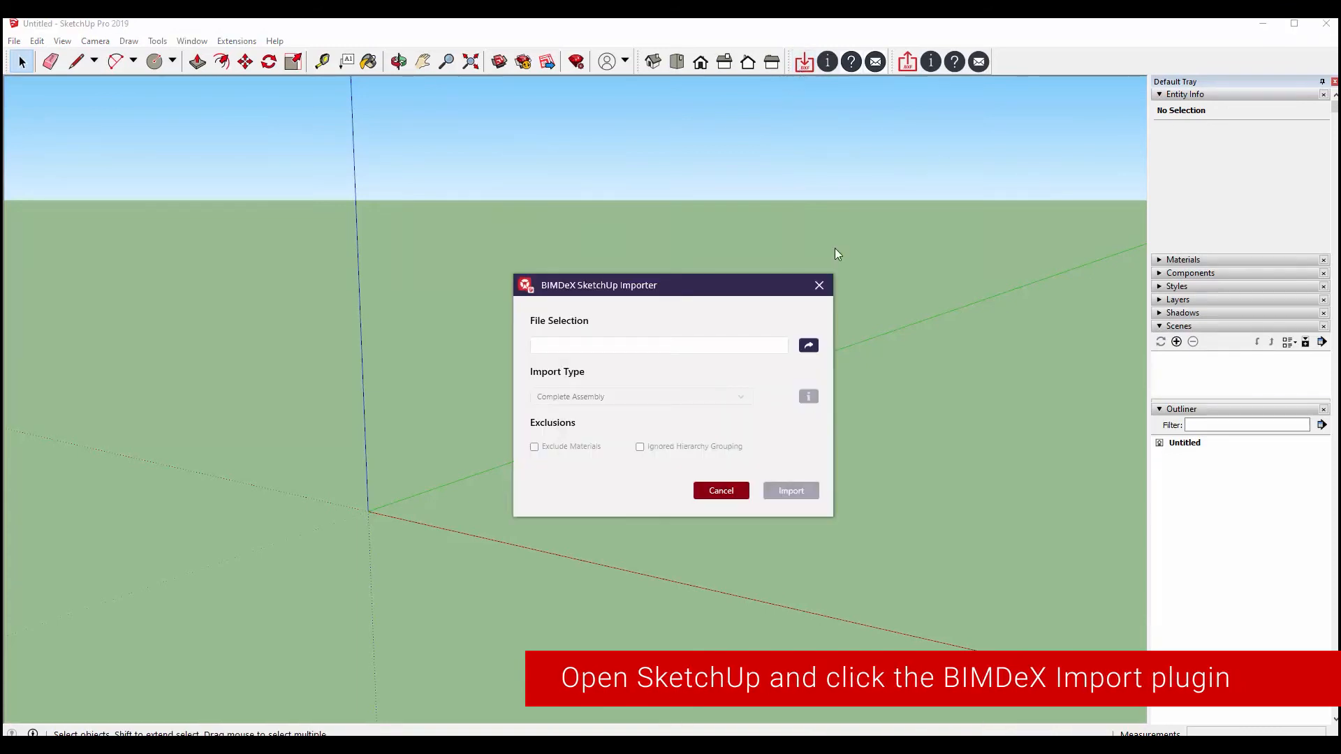
click(815, 347)
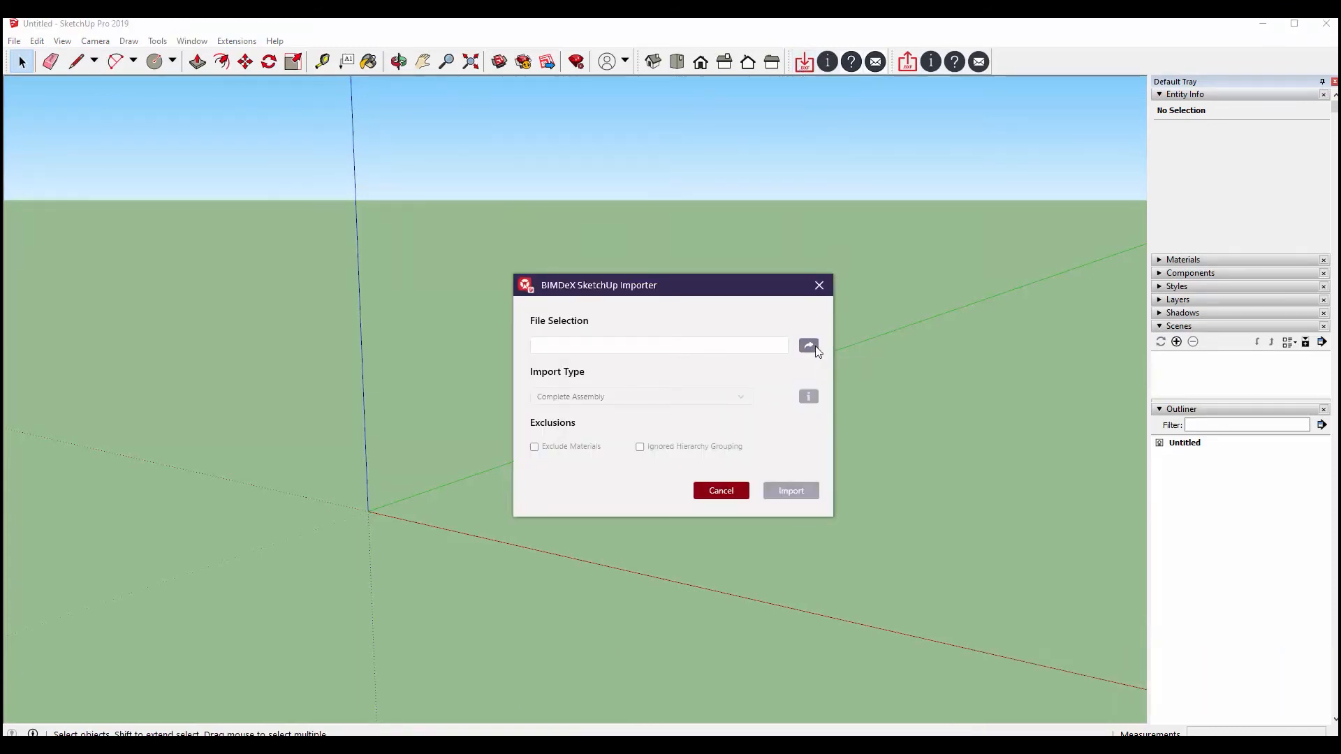
click(688, 304)
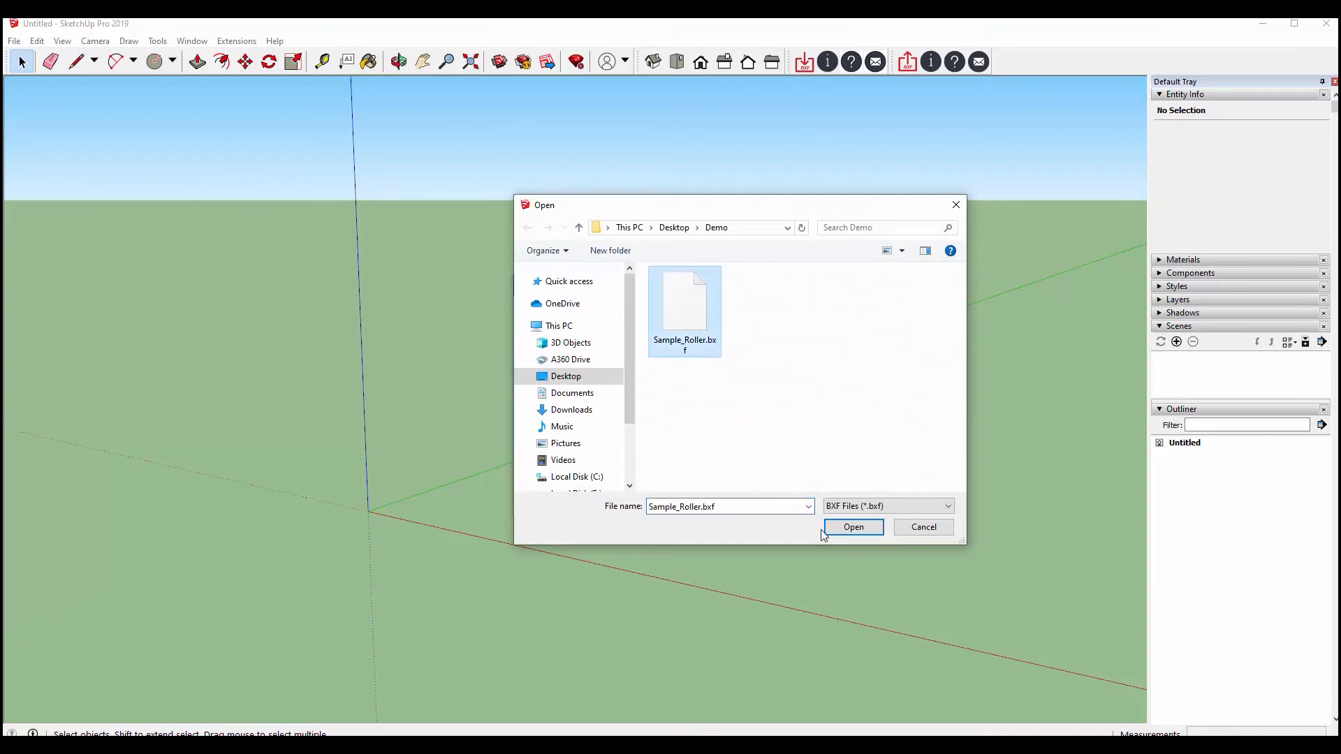
click(847, 529)
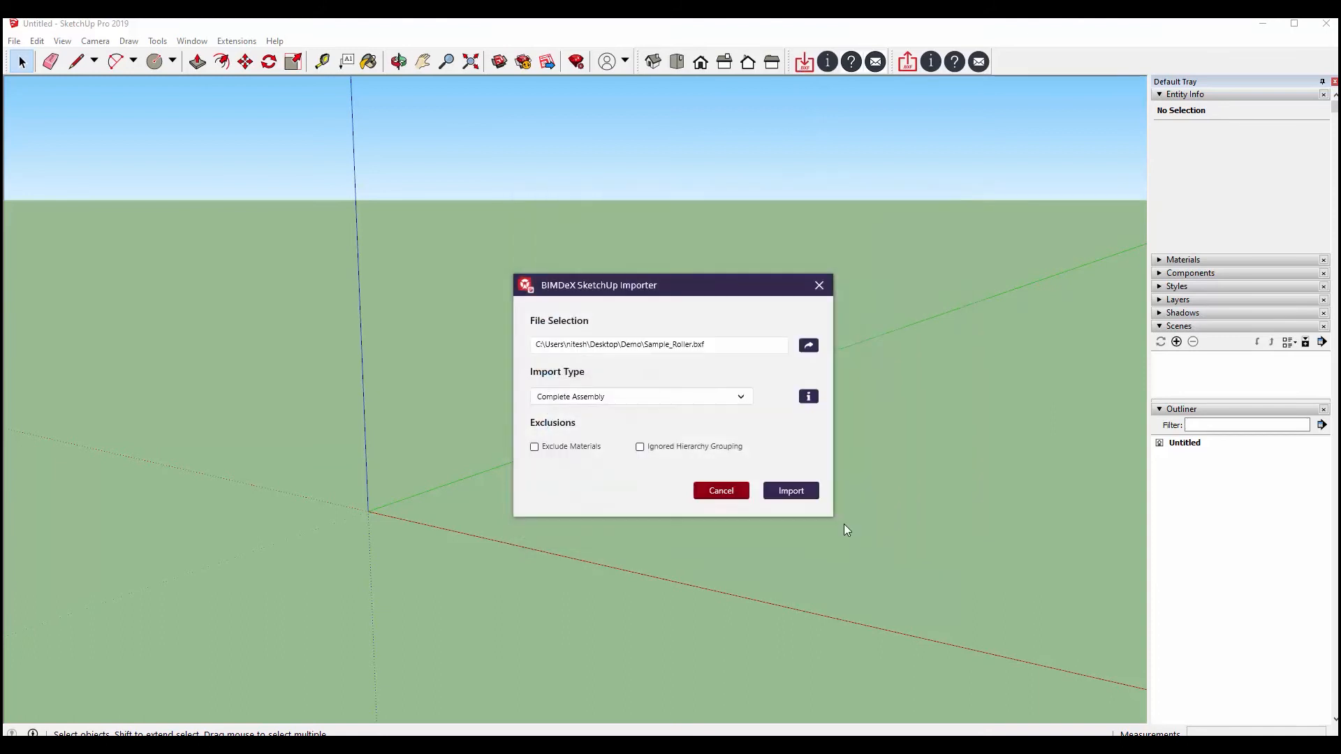
- Compare the hierarchy previews of the Flat Assembly, Flat SubAssembly and Complete Assembly import types, ending on Complete Assembly, and close the preview
click(809, 398)
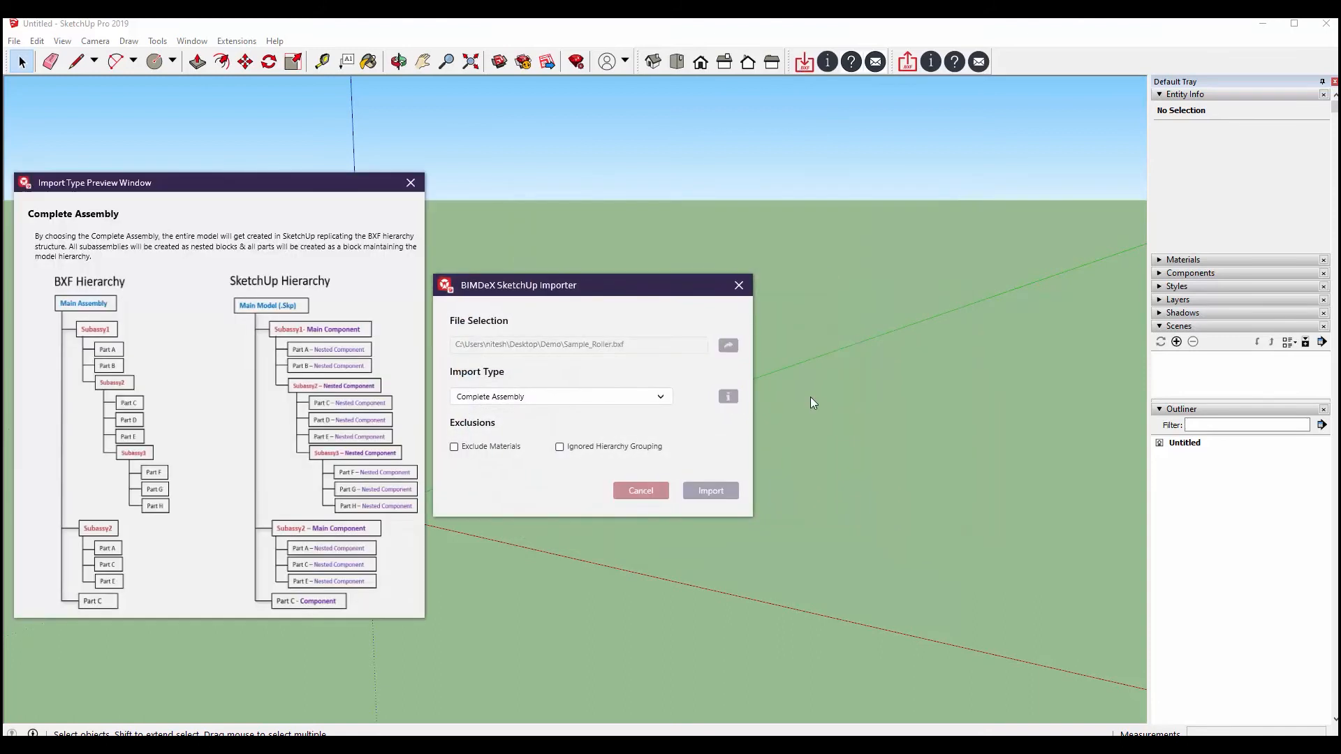
click(599, 397)
click(554, 440)
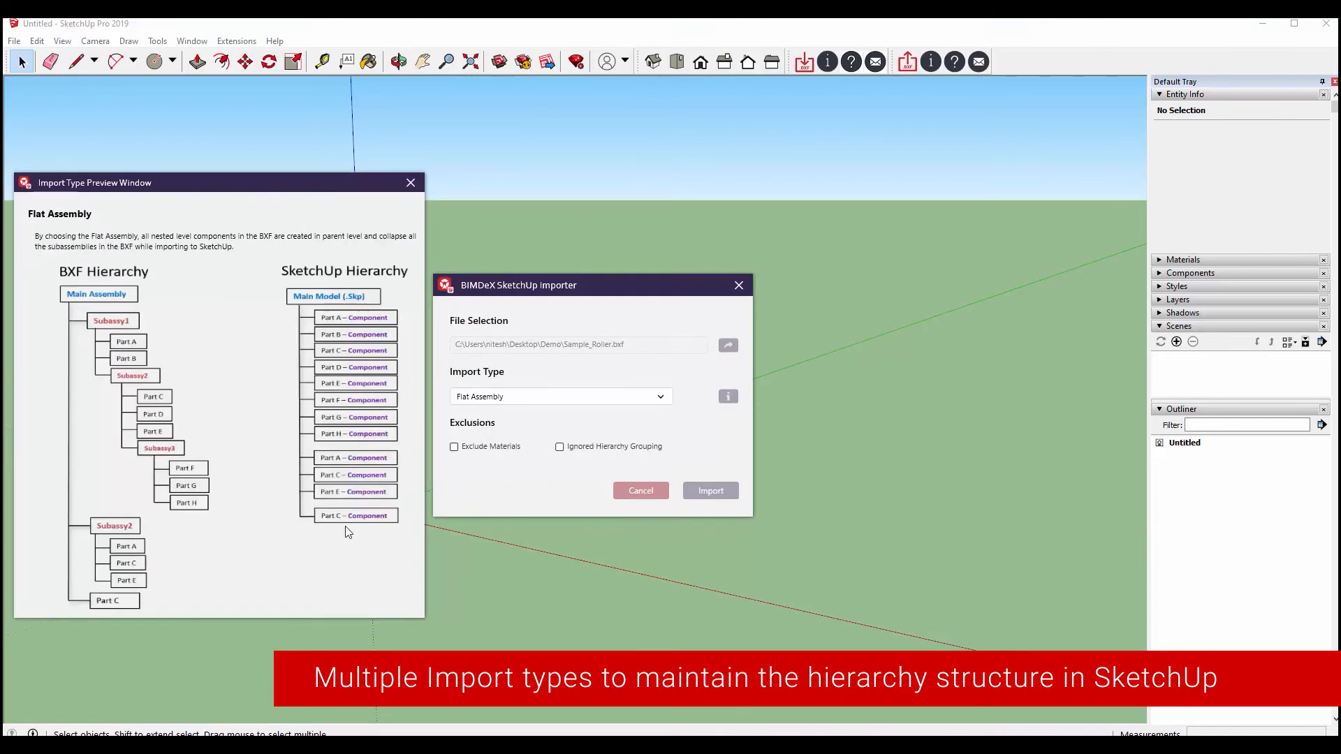
click(516, 398)
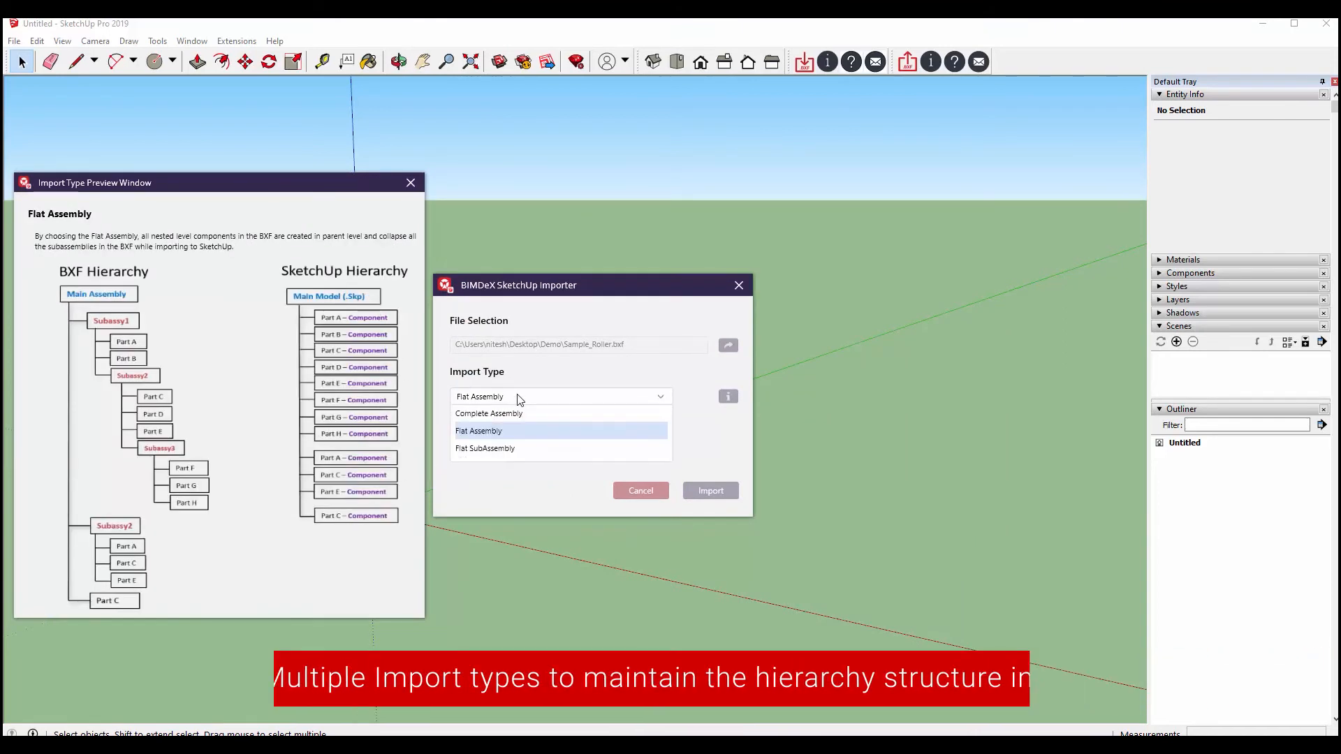
click(491, 452)
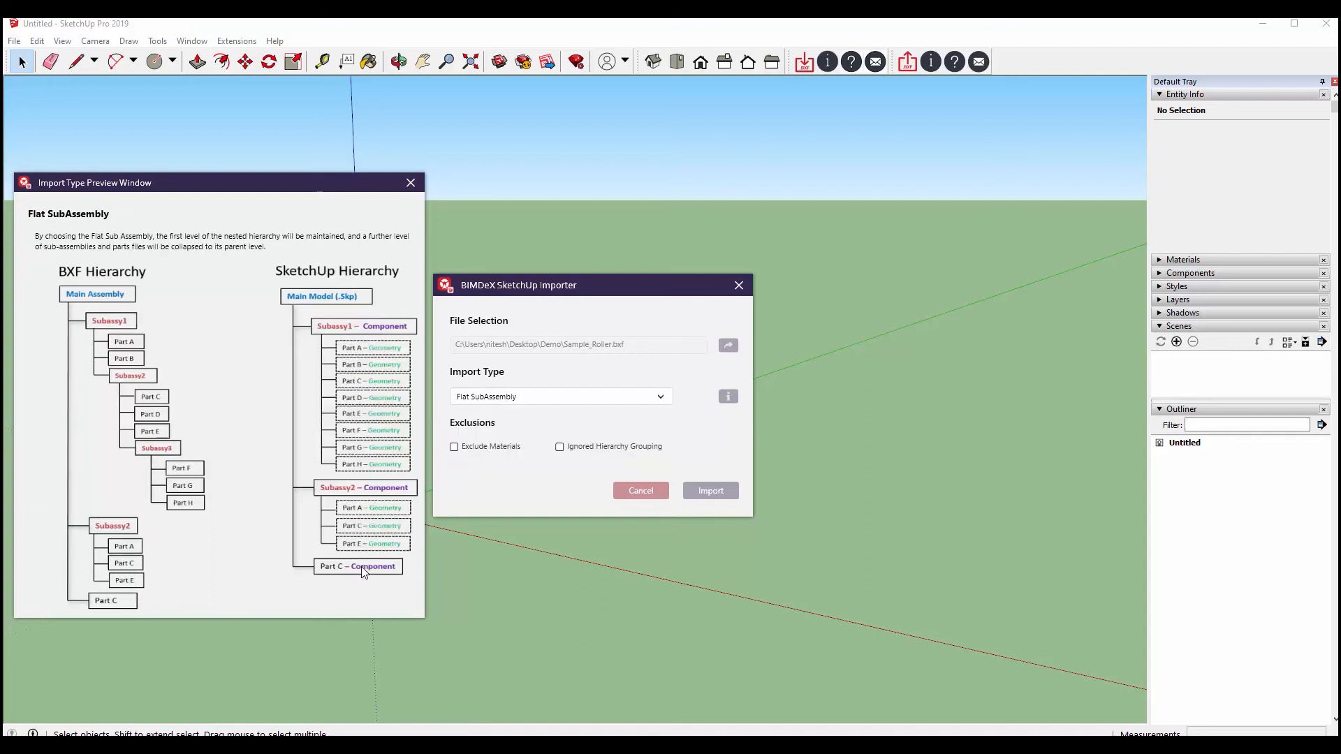
click(527, 403)
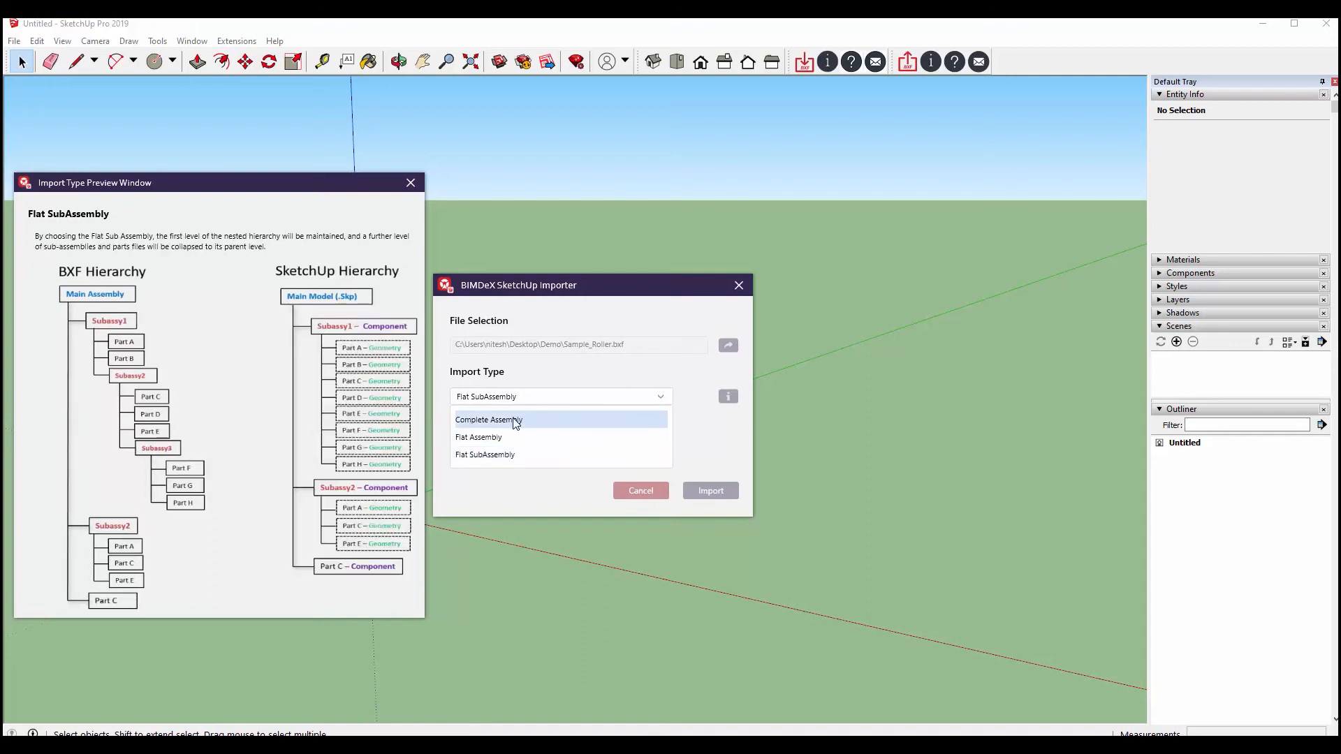
click(516, 422)
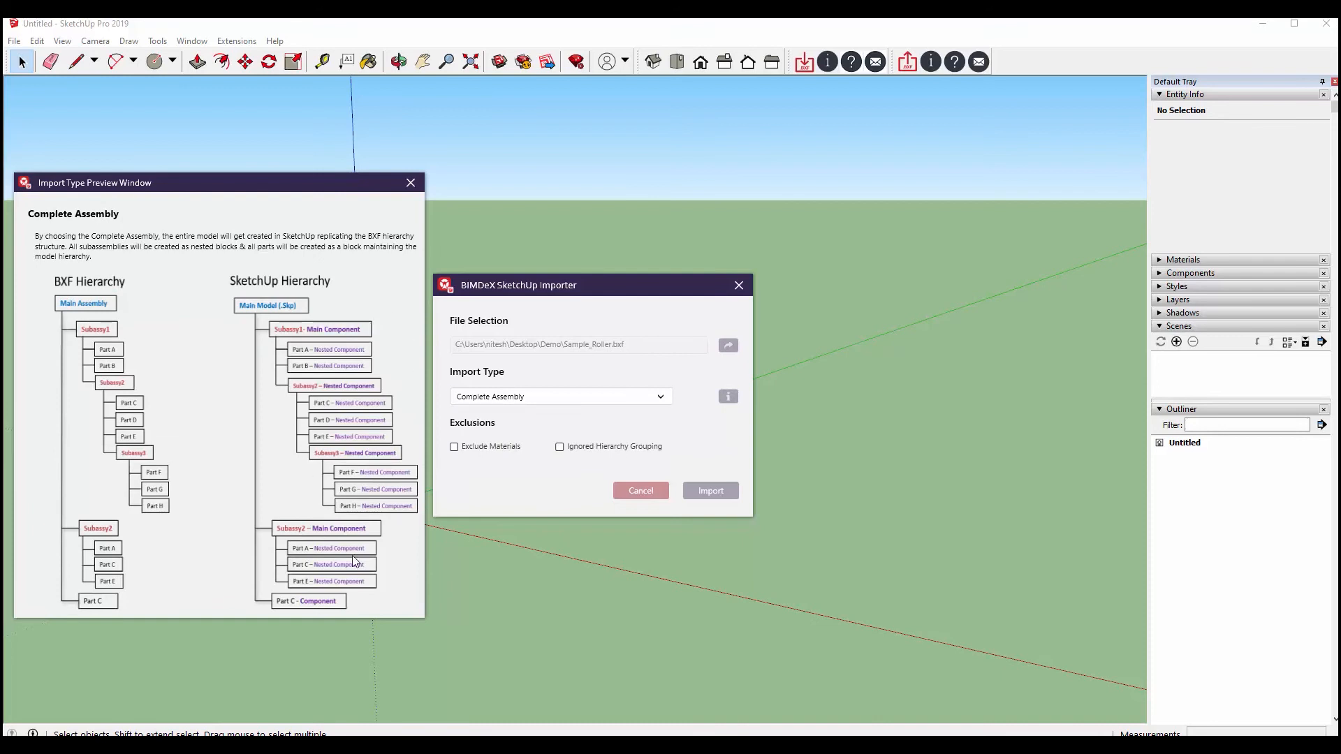
click(410, 183)
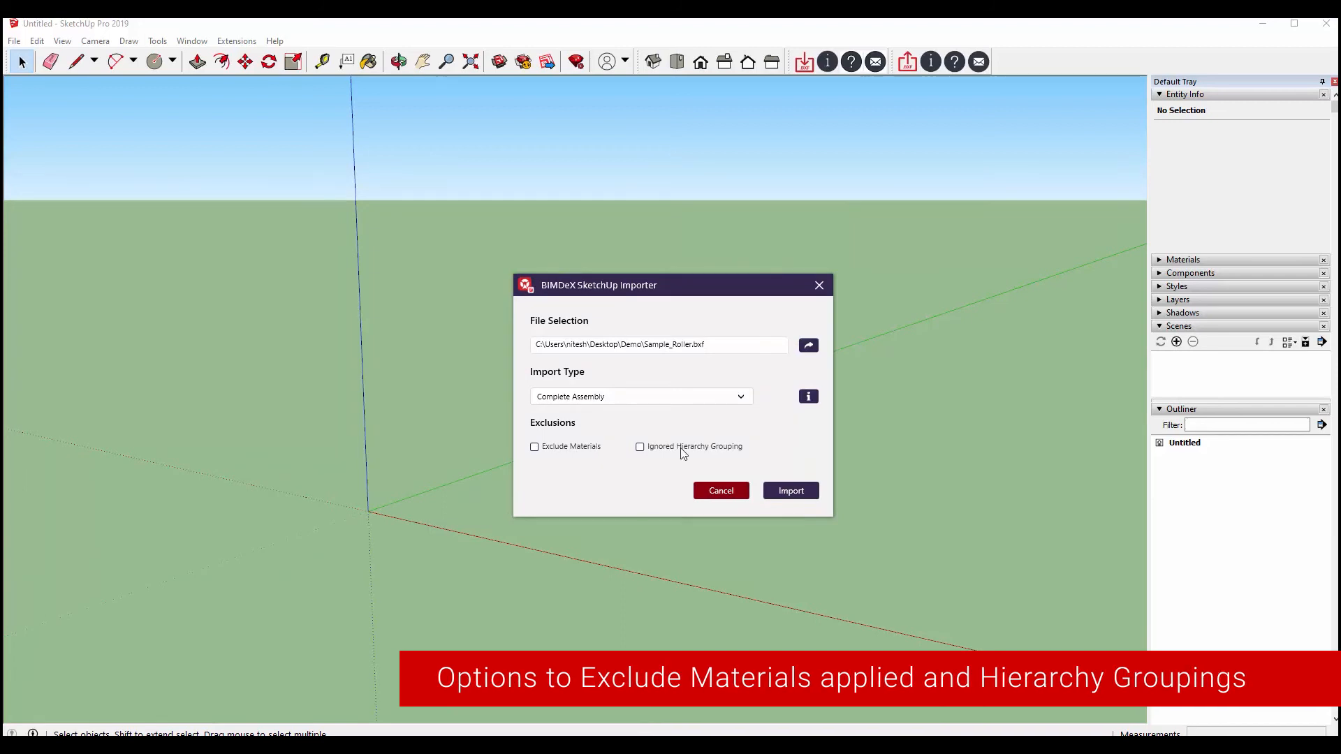
- Import Sample_Roller.bxf as a Complete Assembly with materials and hierarchy grouping kept, and finish the import
click(789, 492)
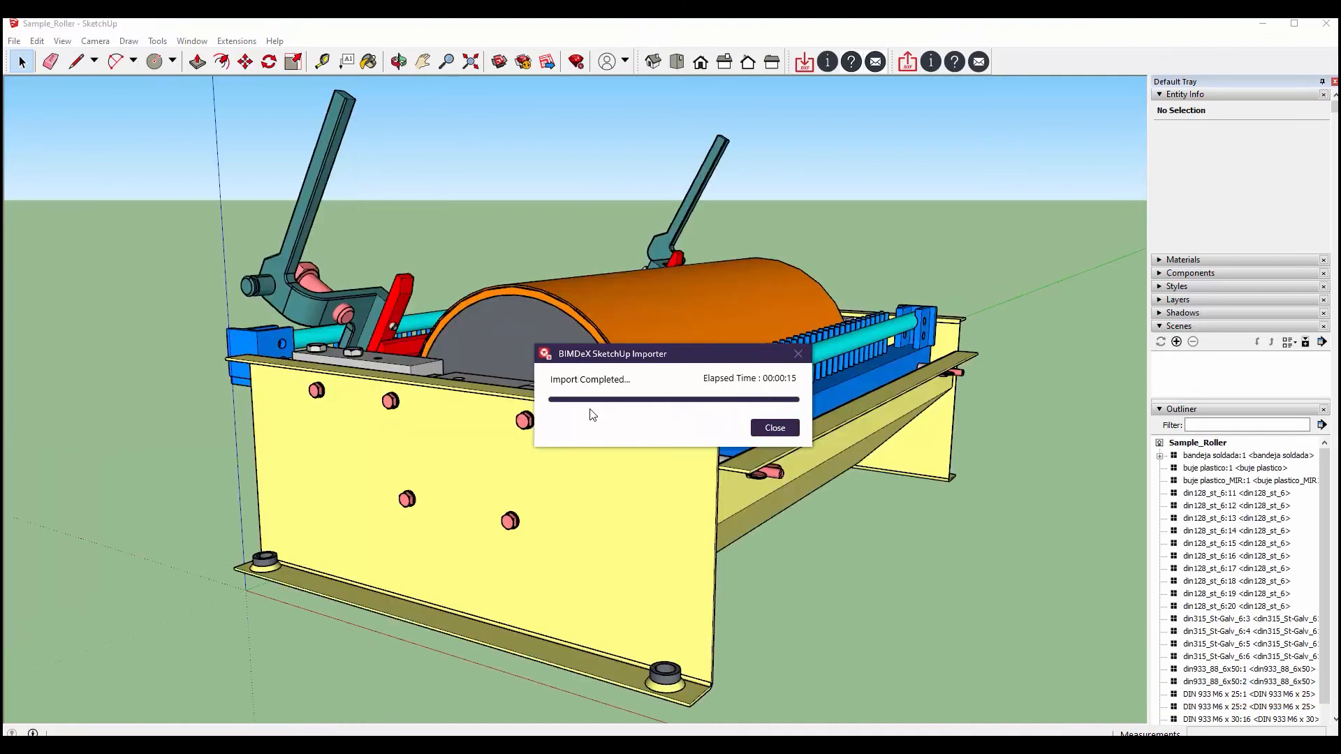
click(776, 429)
- Inspect the imported model from above, checking the orange kiss roll component's entity info, and clear the selection
scroll(601, 536, down, 1)
middle_drag(632, 514, 777, 321)
click(489, 492)
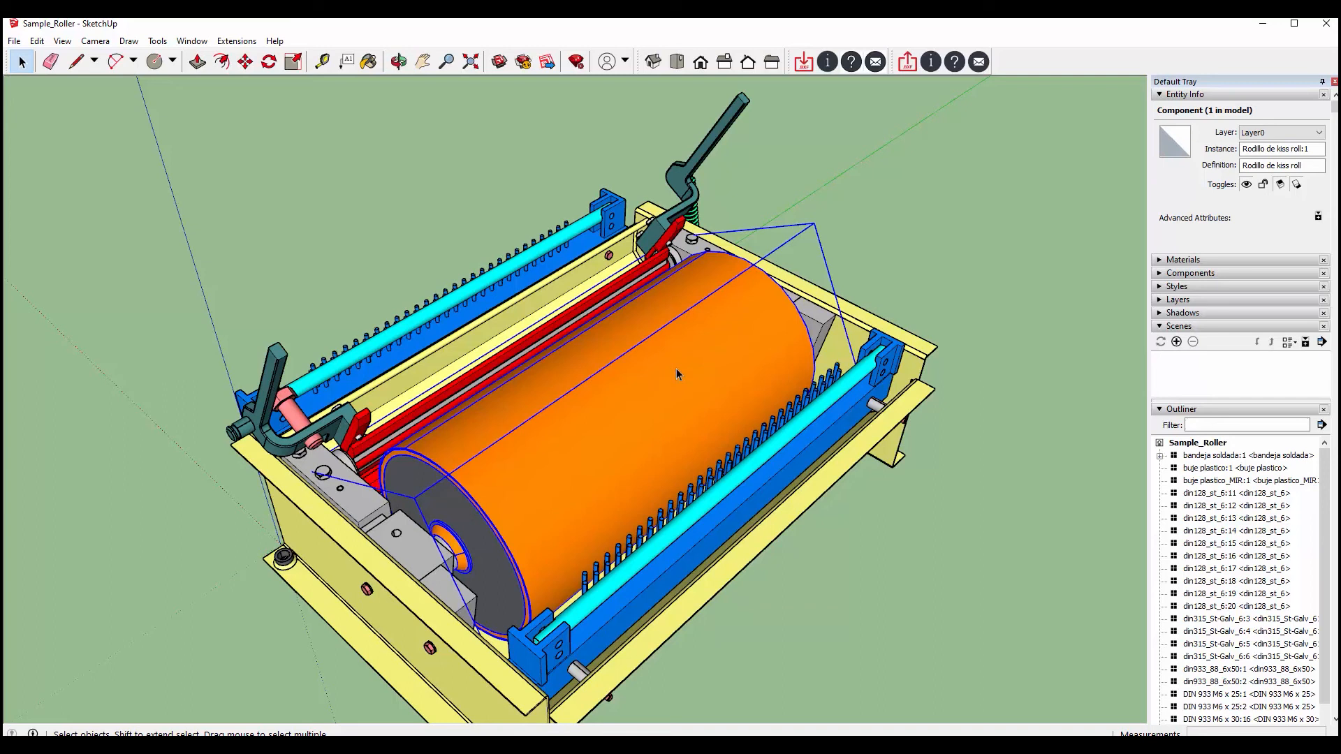
click(945, 276)
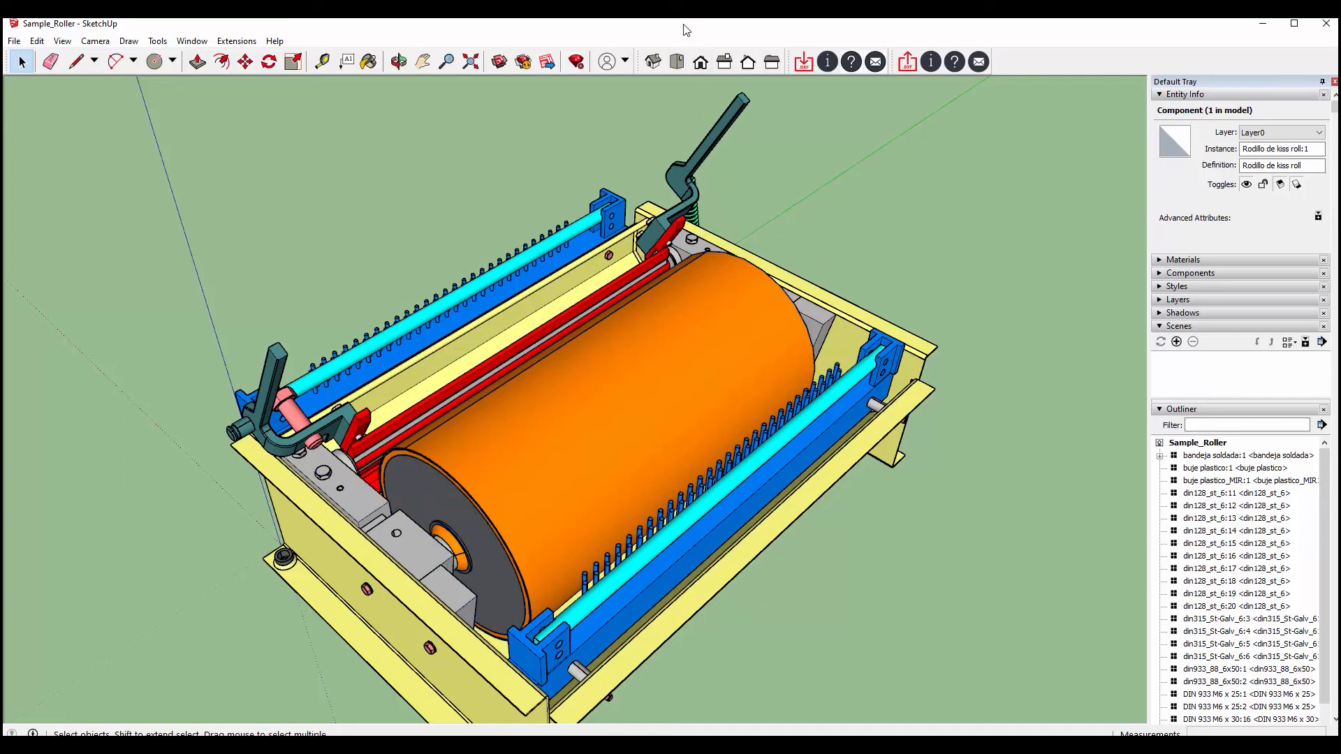
- Float SketchUp's Views toolbar and compare the Inventor and SketchUp models in front view and in home and isometric views
scroll(1163, 338, down, 2)
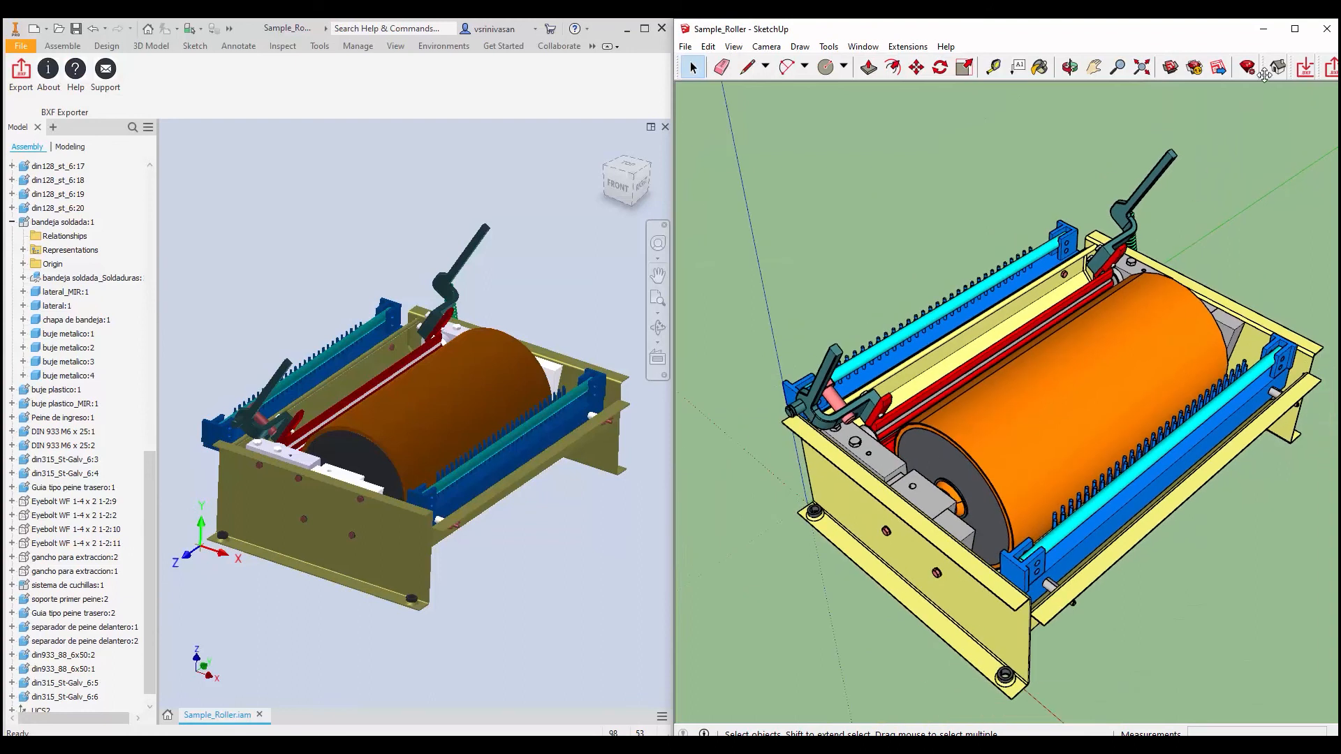
drag(1264, 75, 811, 111)
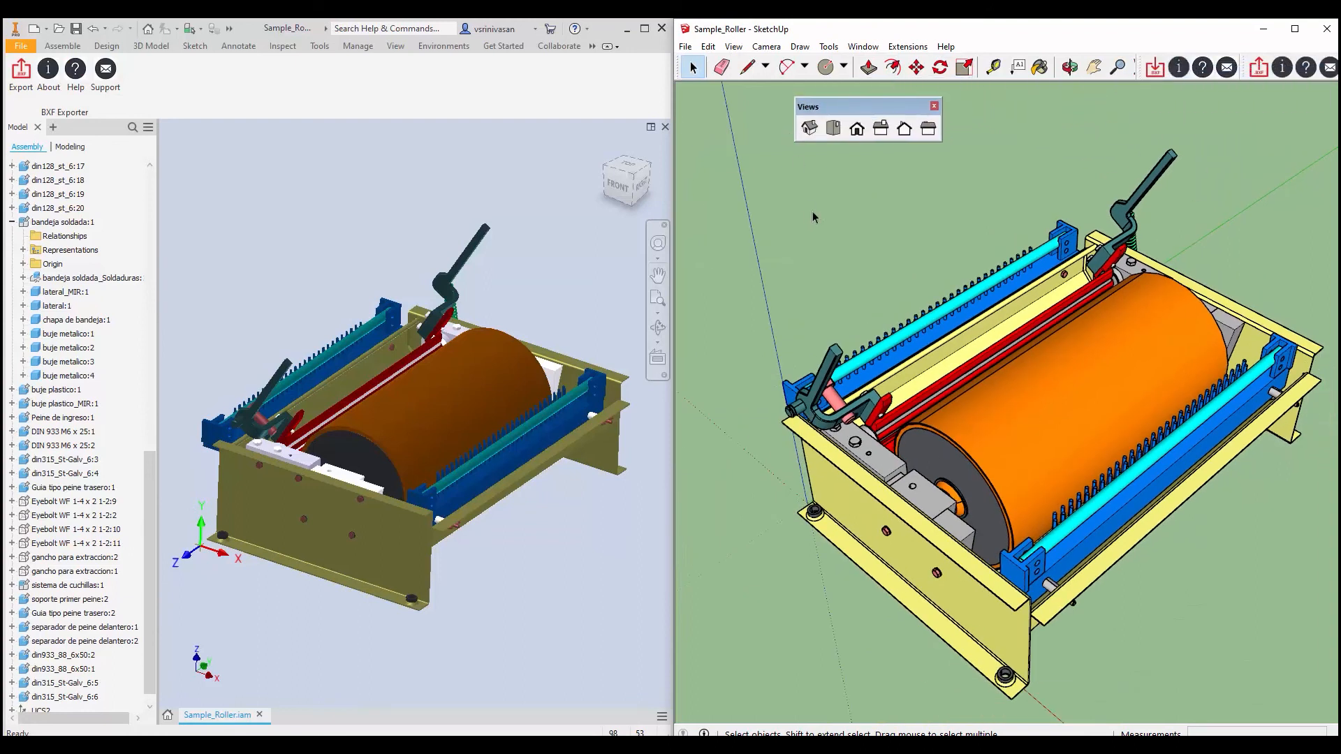
click(618, 184)
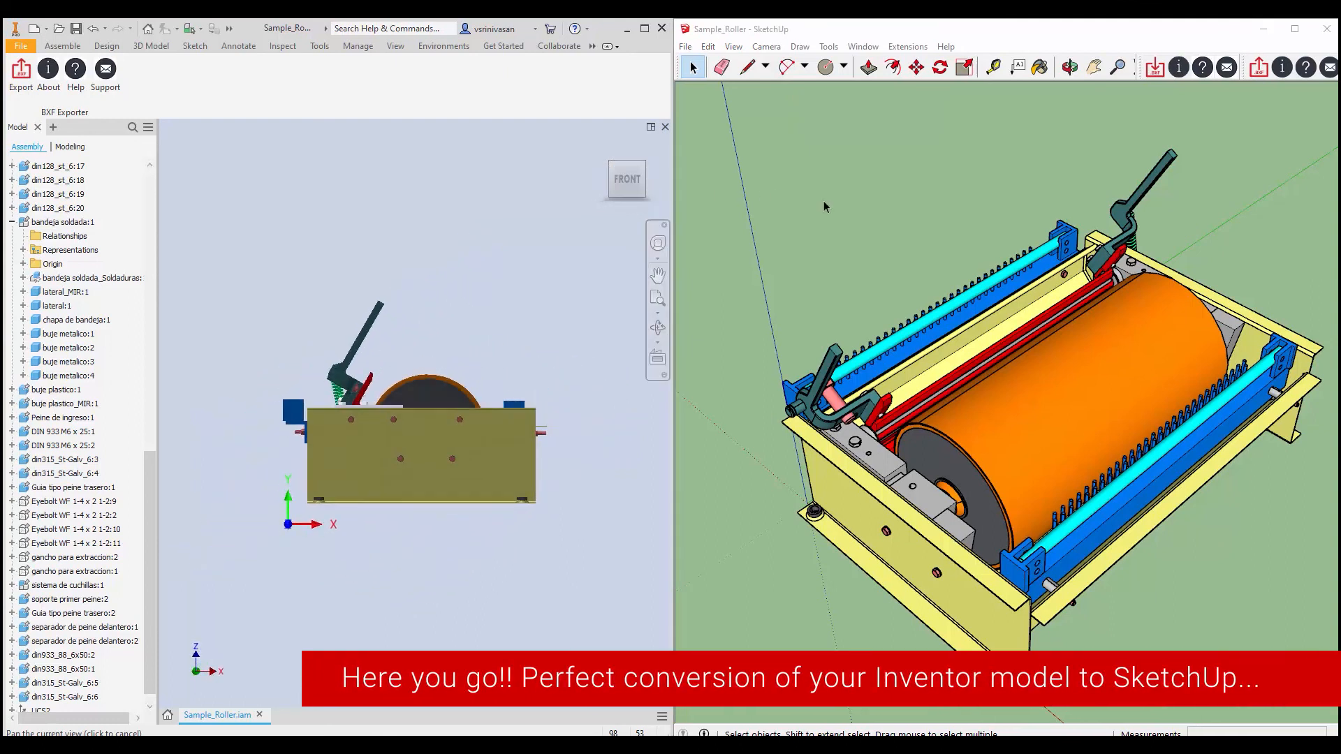
click(823, 200)
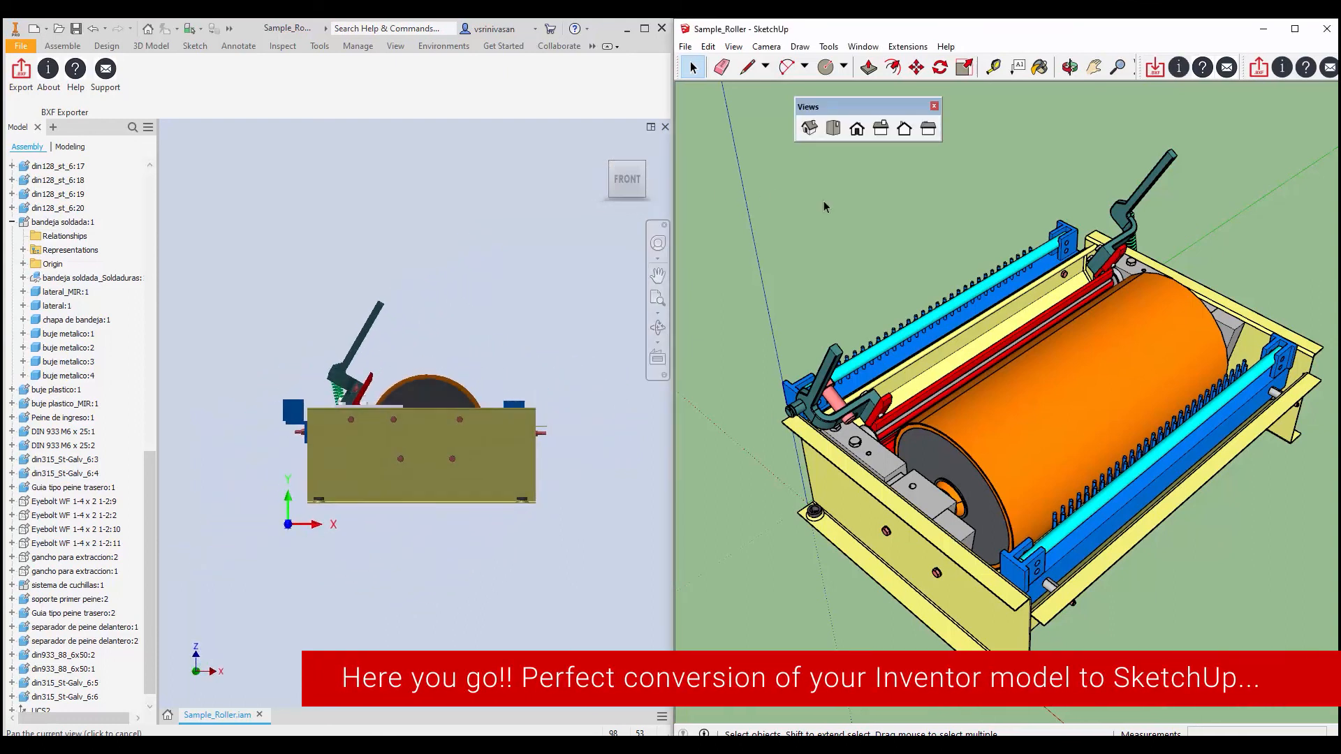
click(857, 129)
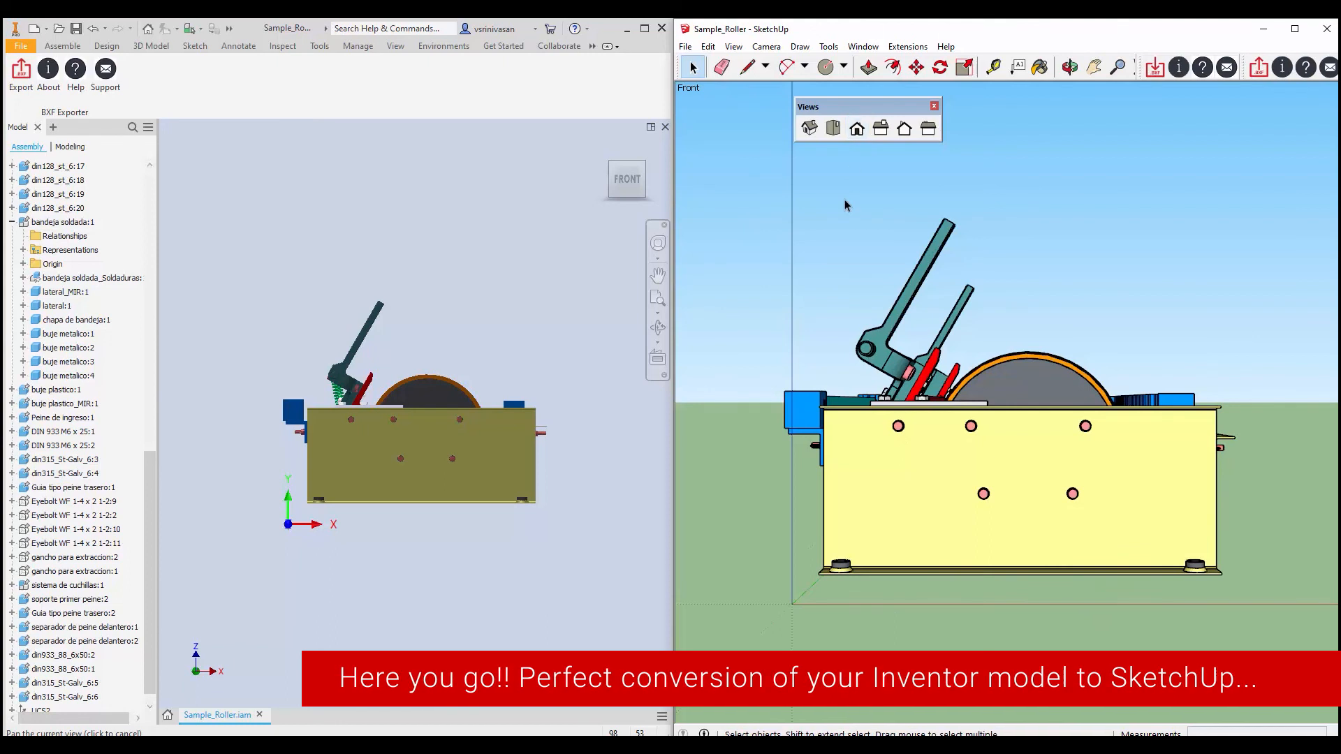
click(810, 130)
click(606, 147)
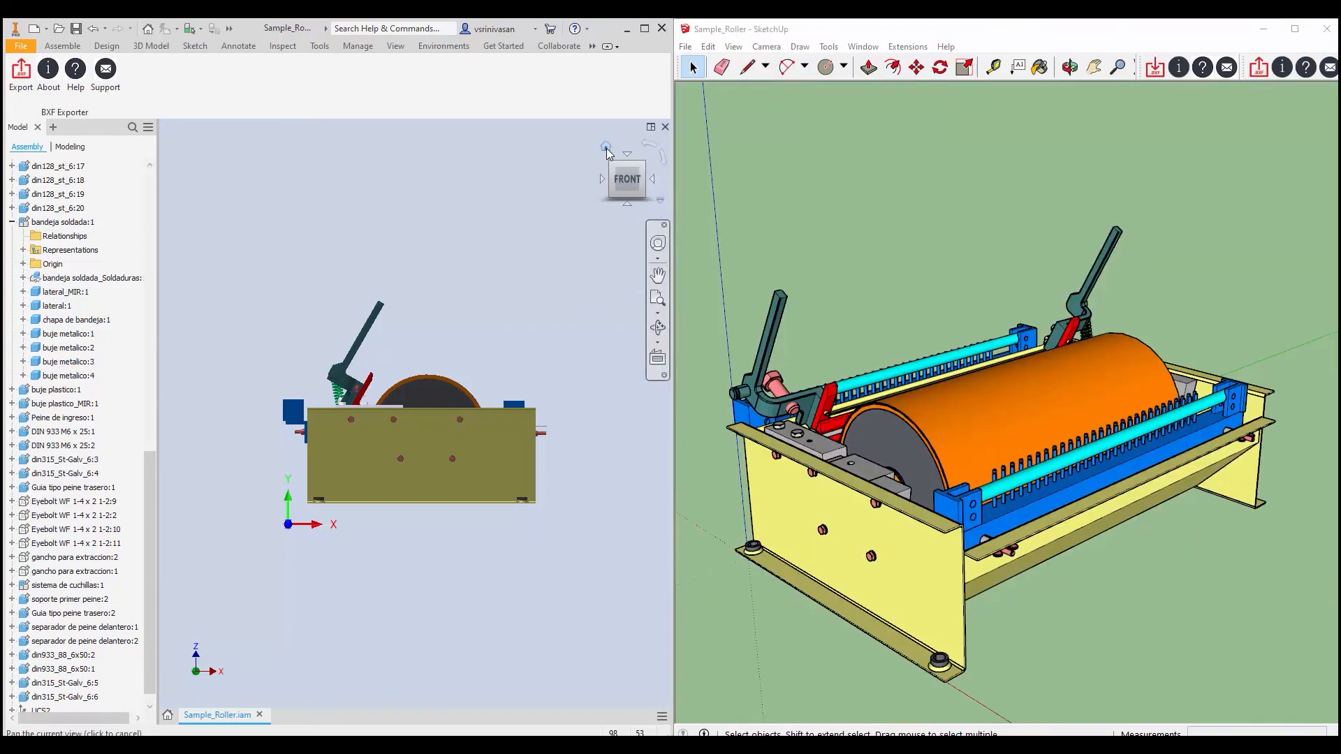